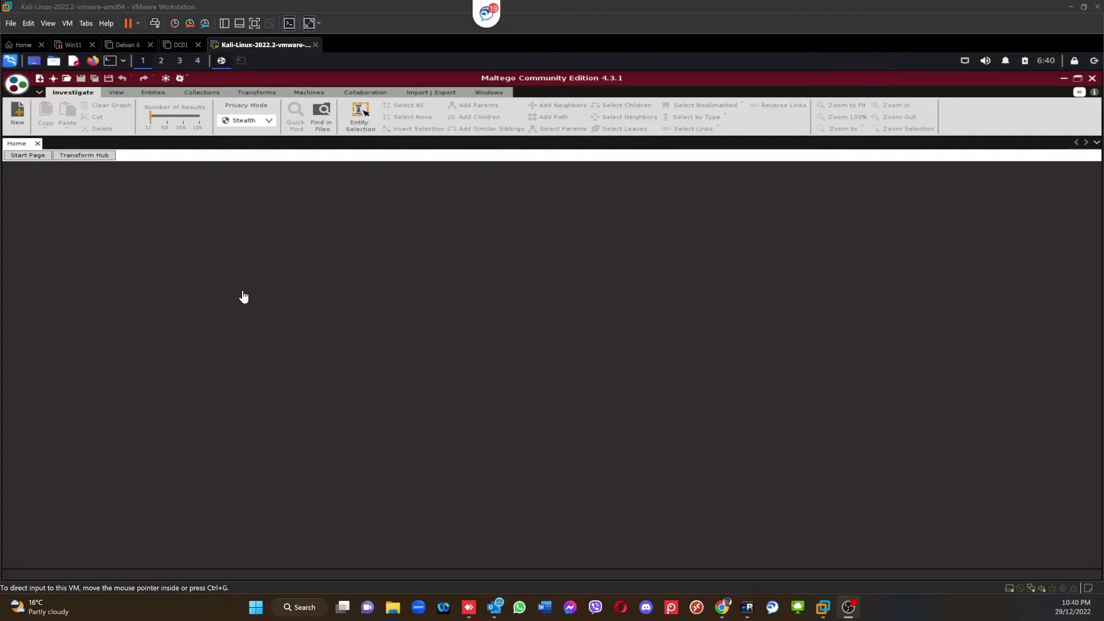
Close Maltego, relaunch it by searching the Kali applications, and maximize its window
{"action": "left_click", "coordinate": [1093, 79]}
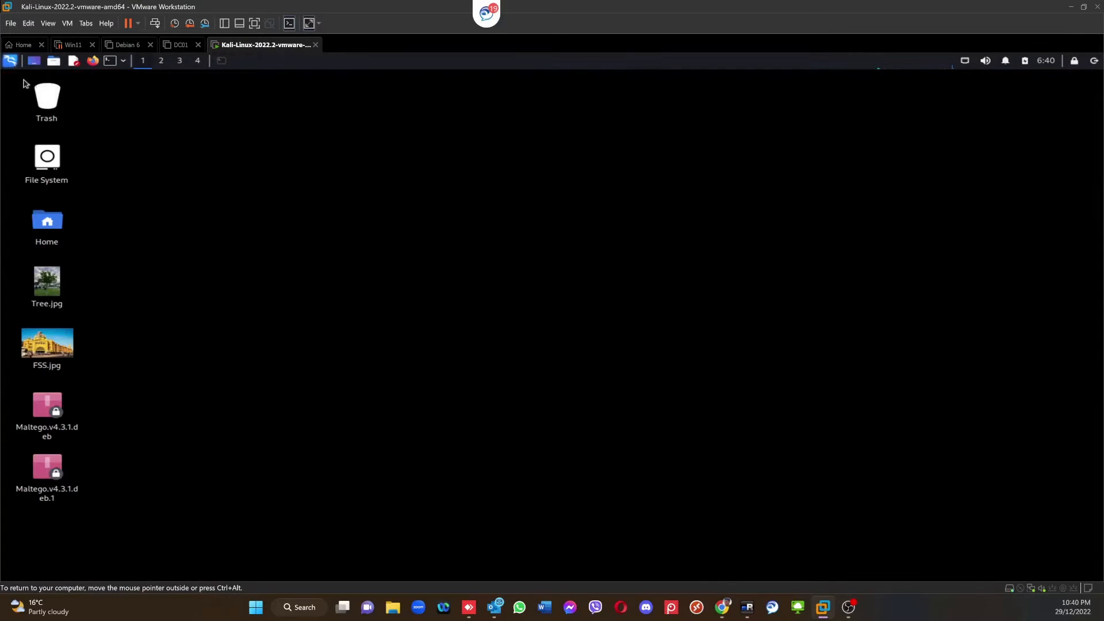
{"action": "left_click", "coordinate": [10, 60]}
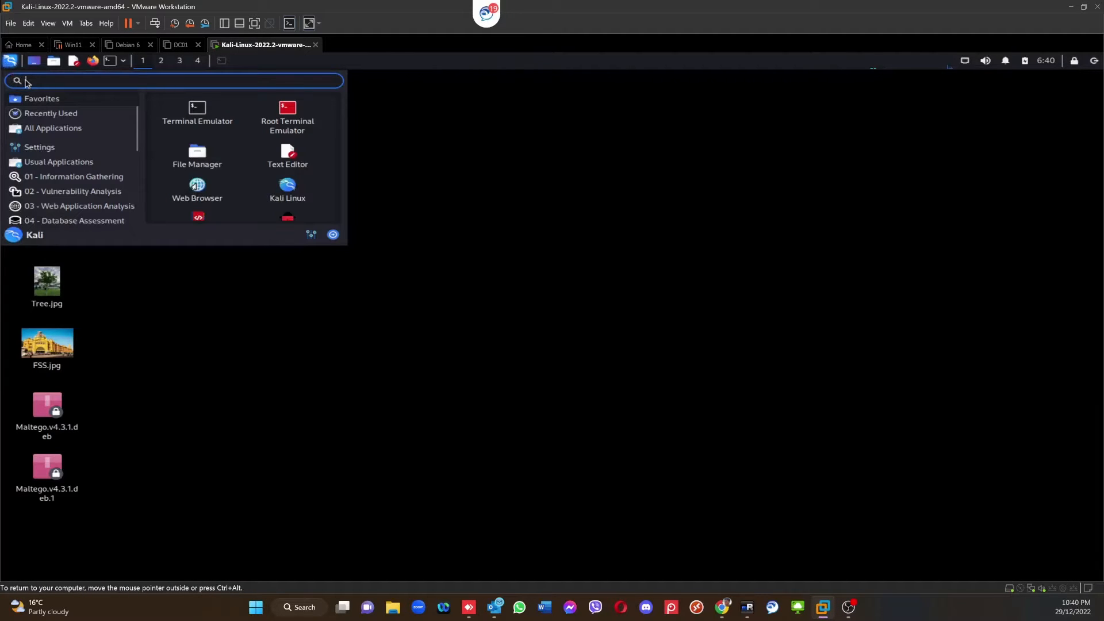
{"action": "type", "text": "ma"}
{"action": "left_click", "coordinate": [35, 116]}
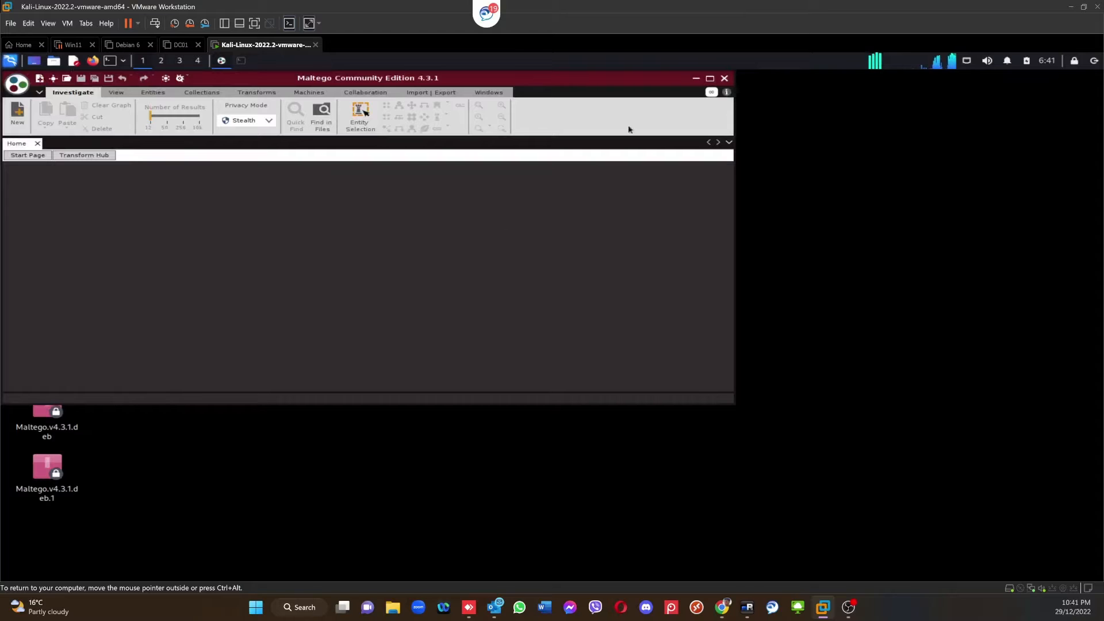
{"action": "left_click", "coordinate": [710, 79]}
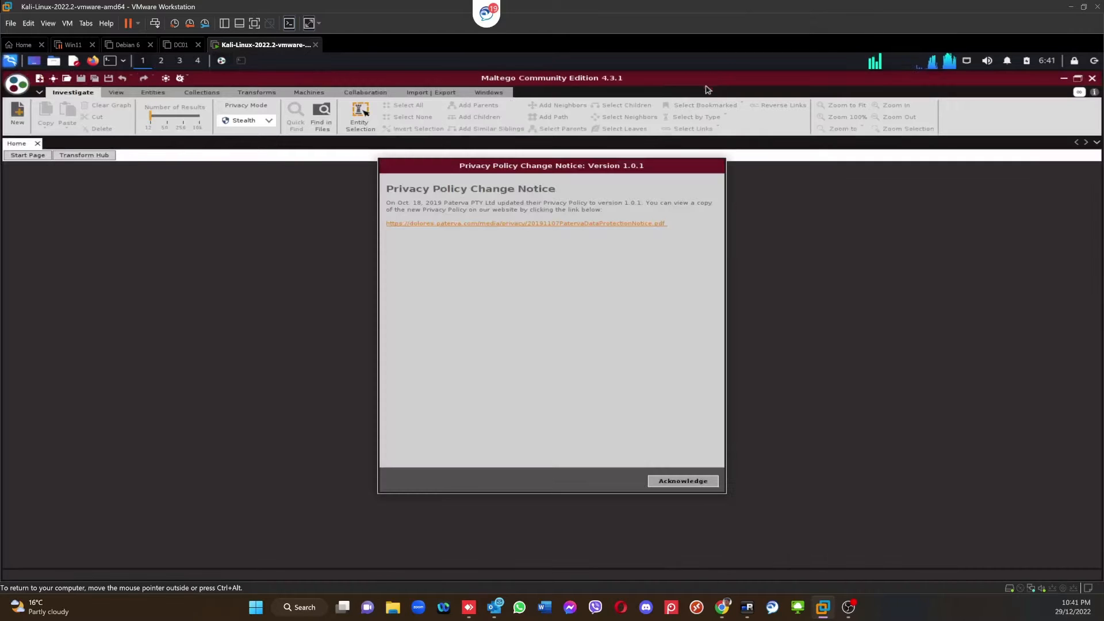
Acknowledge the privacy policy change notice and create a new blank graph, closing the extra duplicate graph
{"action": "left_click", "coordinate": [672, 482]}
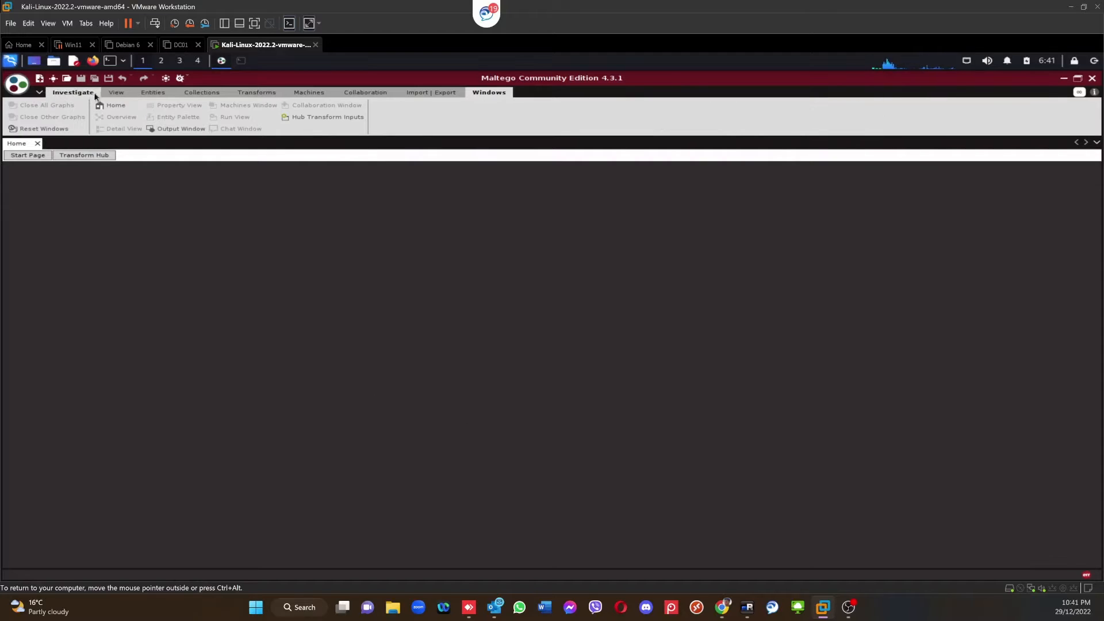
{"action": "double_click", "coordinate": [38, 80]}
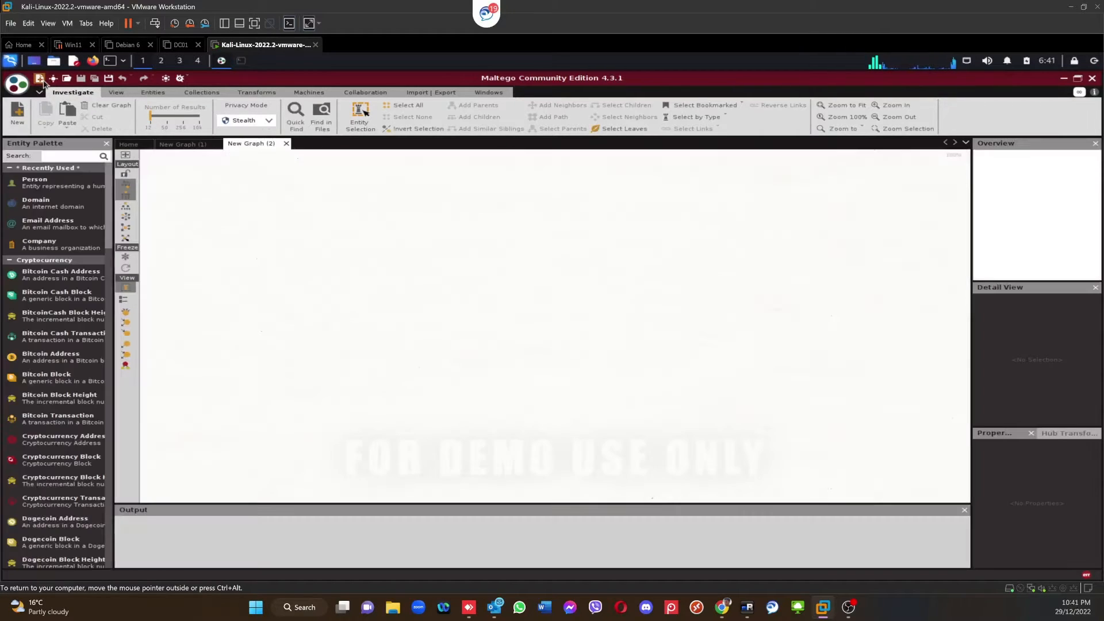
{"action": "left_click", "coordinate": [286, 143]}
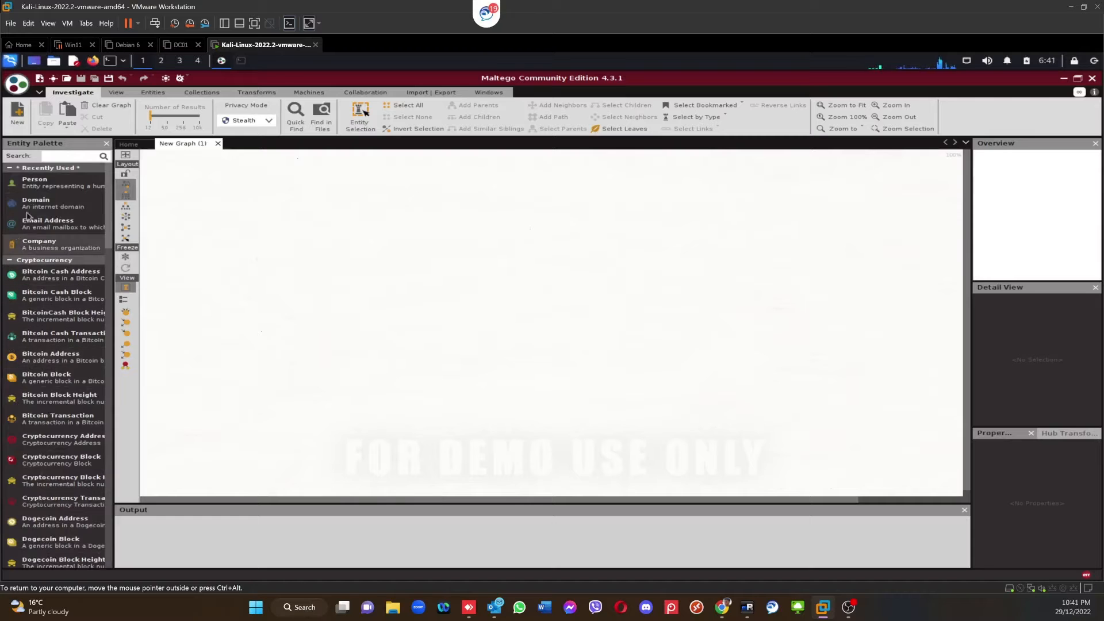
Collapse the Cryptocurrency, Devices, Events and Groups categories in the entity palette
{"action": "scroll", "coordinate": [31, 299], "scroll_direction": "down", "scroll_amount": 5}
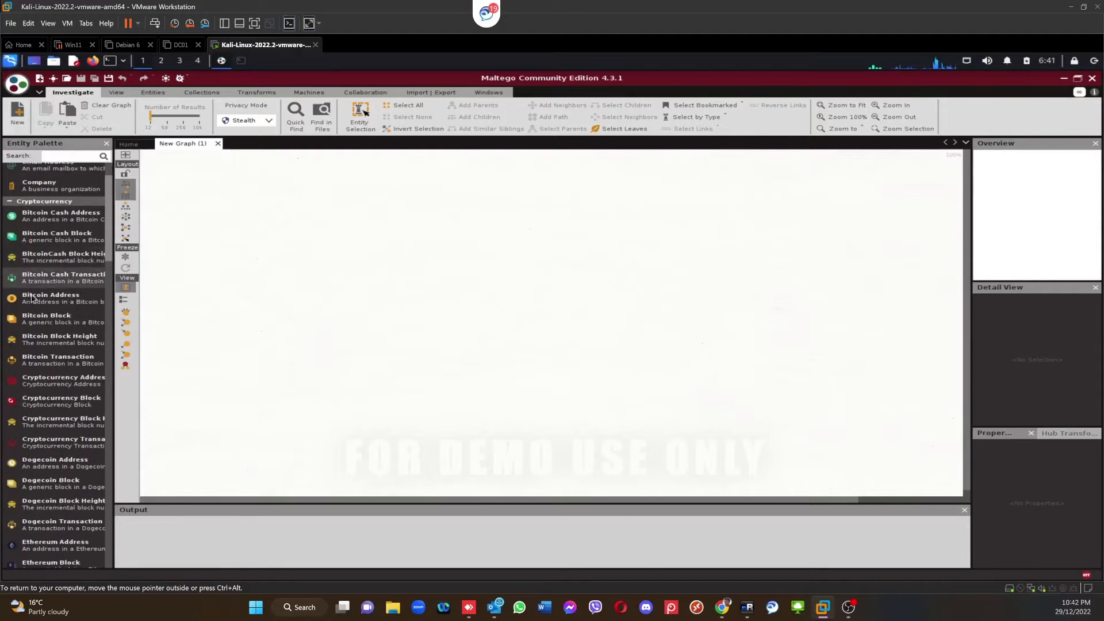
{"action": "scroll", "coordinate": [35, 316], "scroll_direction": "down", "scroll_amount": 10}
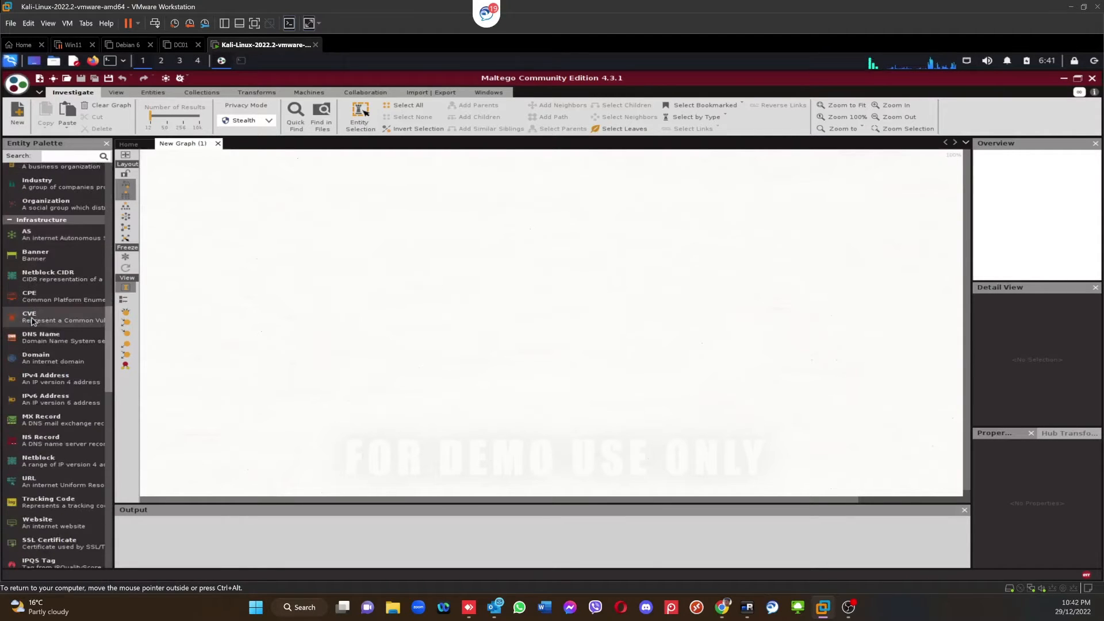
{"action": "scroll", "coordinate": [38, 341], "scroll_direction": "down", "scroll_amount": 10}
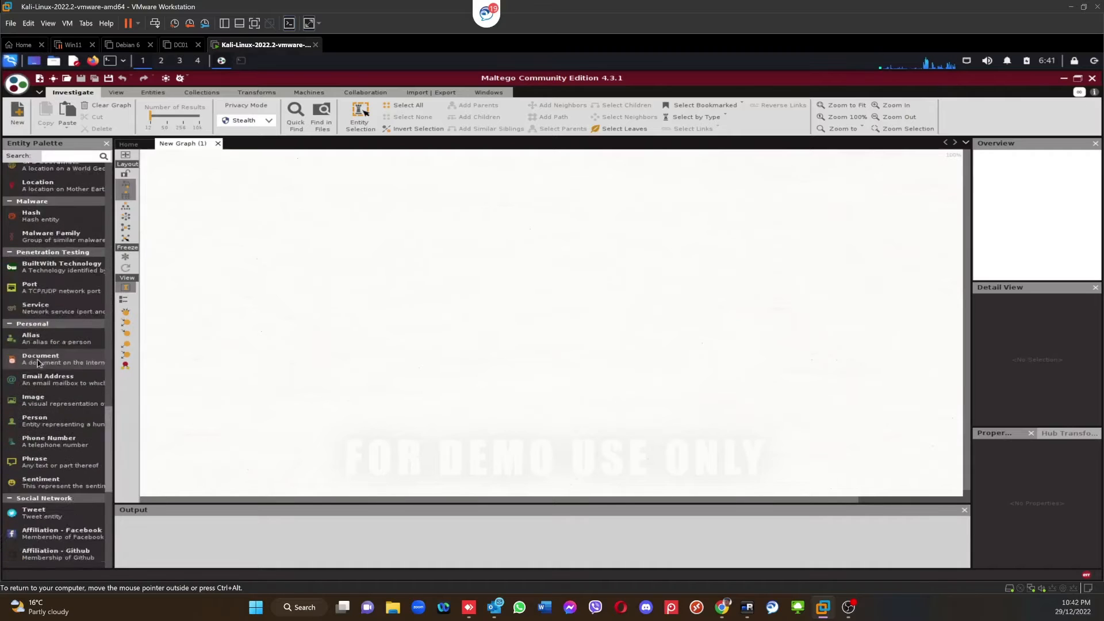
{"action": "scroll", "coordinate": [37, 345], "scroll_direction": "up", "scroll_amount": 20}
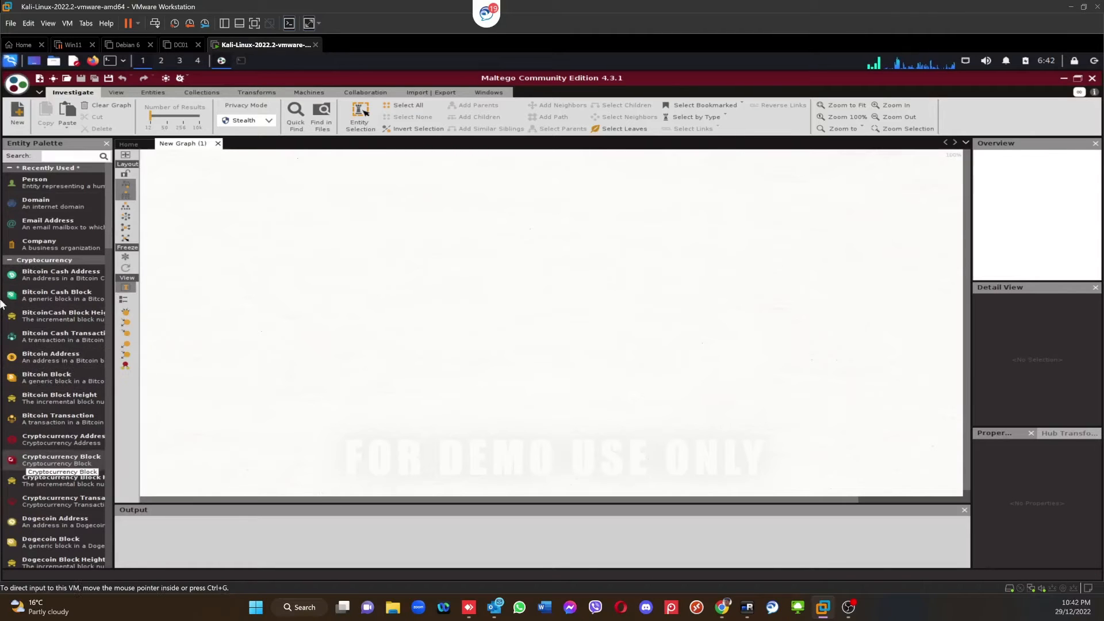
{"action": "left_click", "coordinate": [11, 263]}
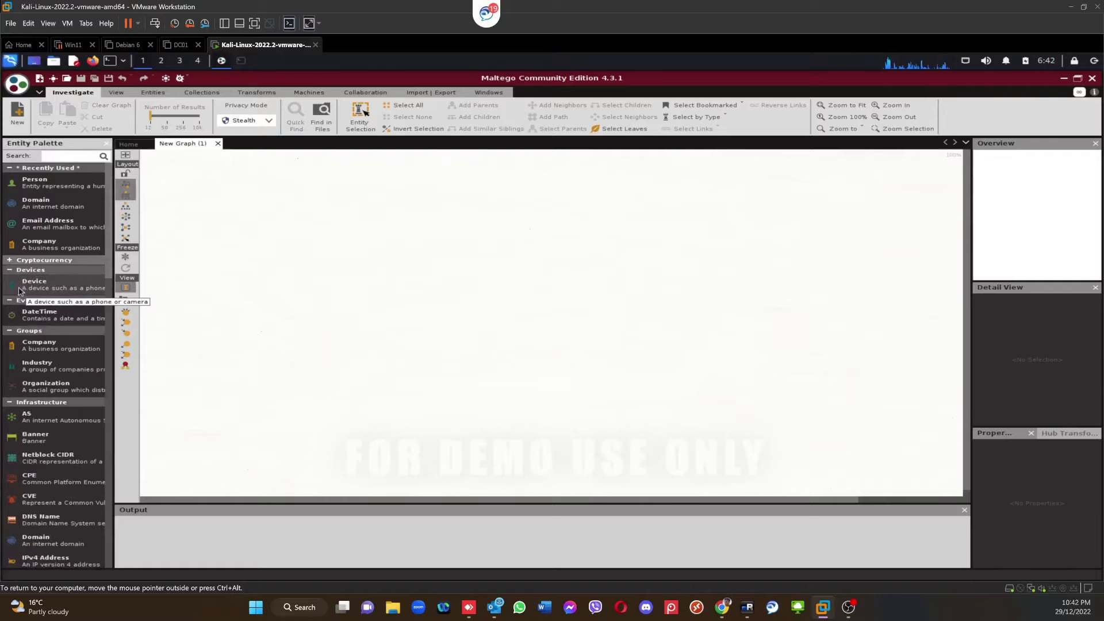
{"action": "left_click", "coordinate": [9, 273]}
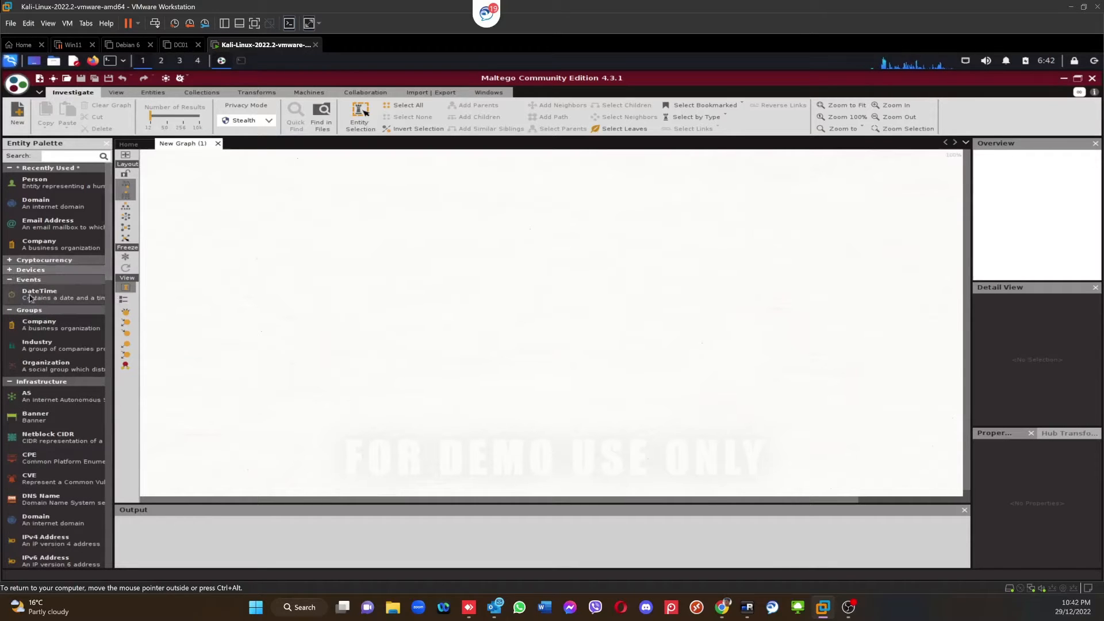
{"action": "left_click", "coordinate": [9, 281]}
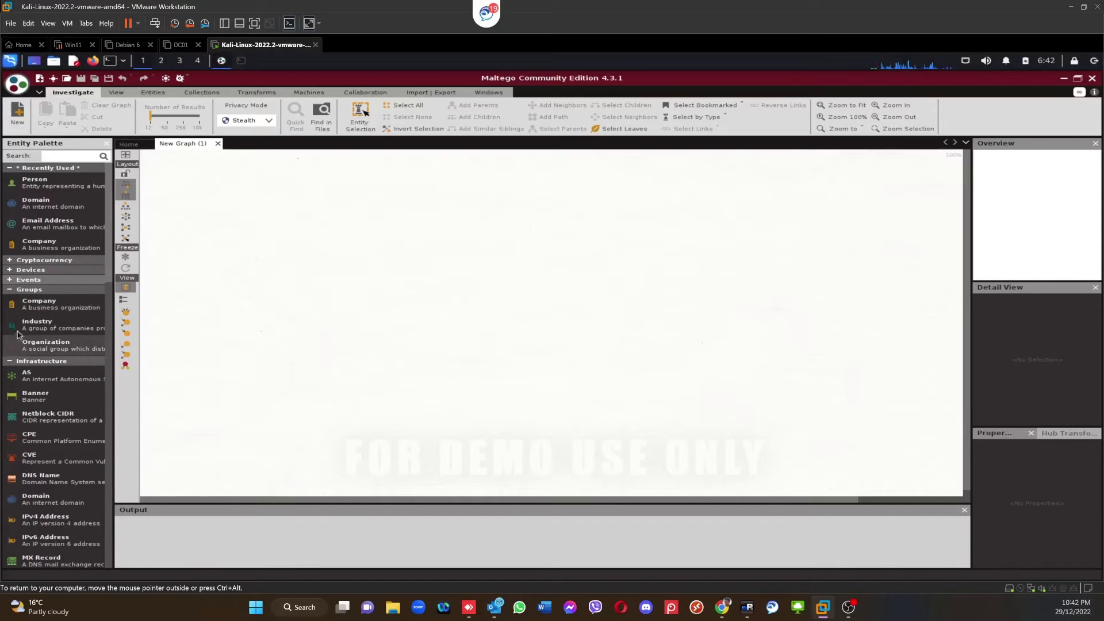
{"action": "left_click", "coordinate": [11, 289]}
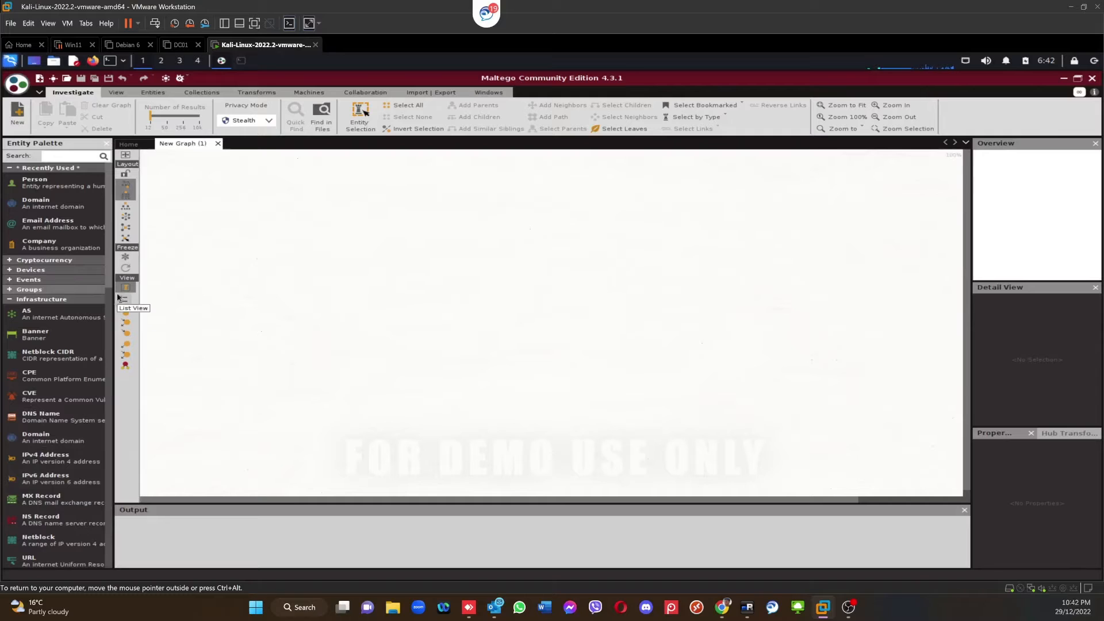
Expand the Events, Devices and Groups categories in the entity palette again
{"action": "left_click_drag", "start_coordinate": [111, 272], "coordinate": [106, 424]}
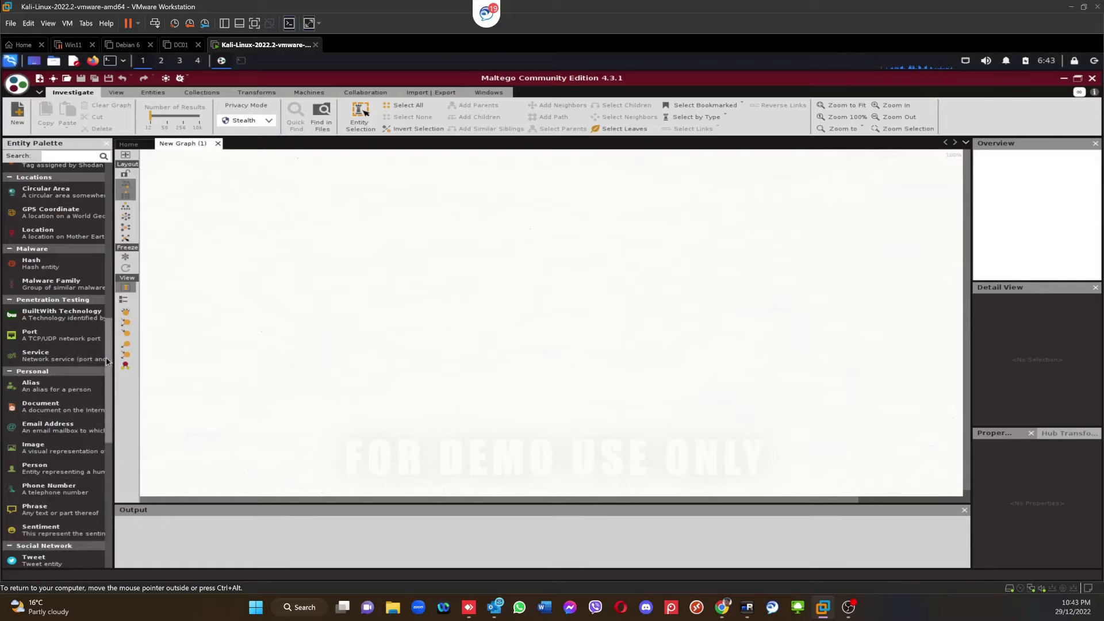
{"action": "left_click_drag", "start_coordinate": [106, 356], "coordinate": [113, 233]}
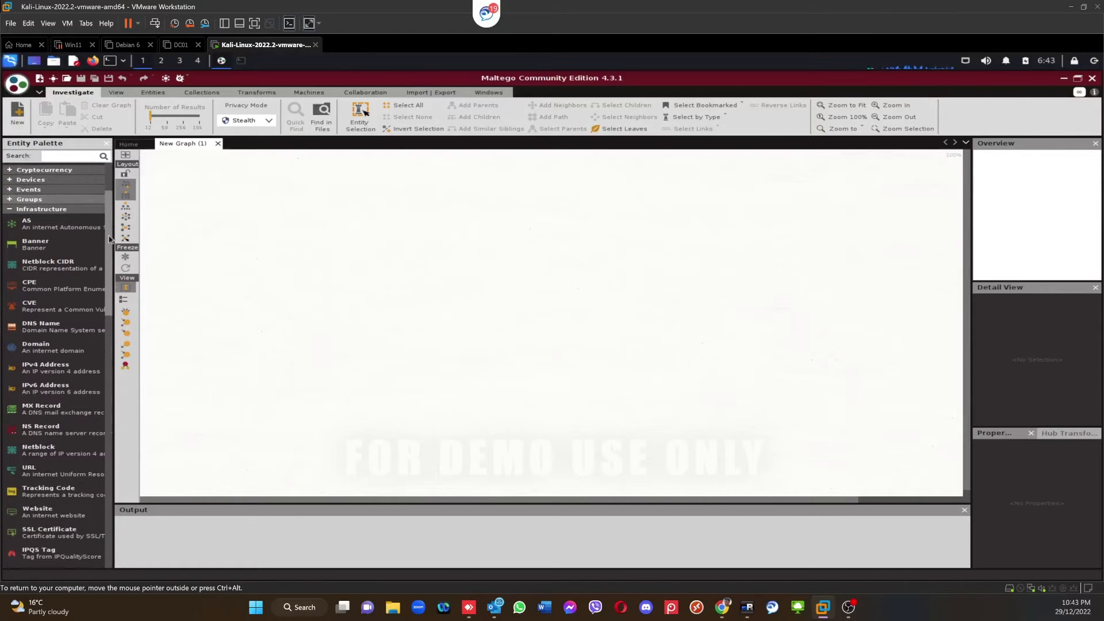
{"action": "left_click", "coordinate": [10, 190]}
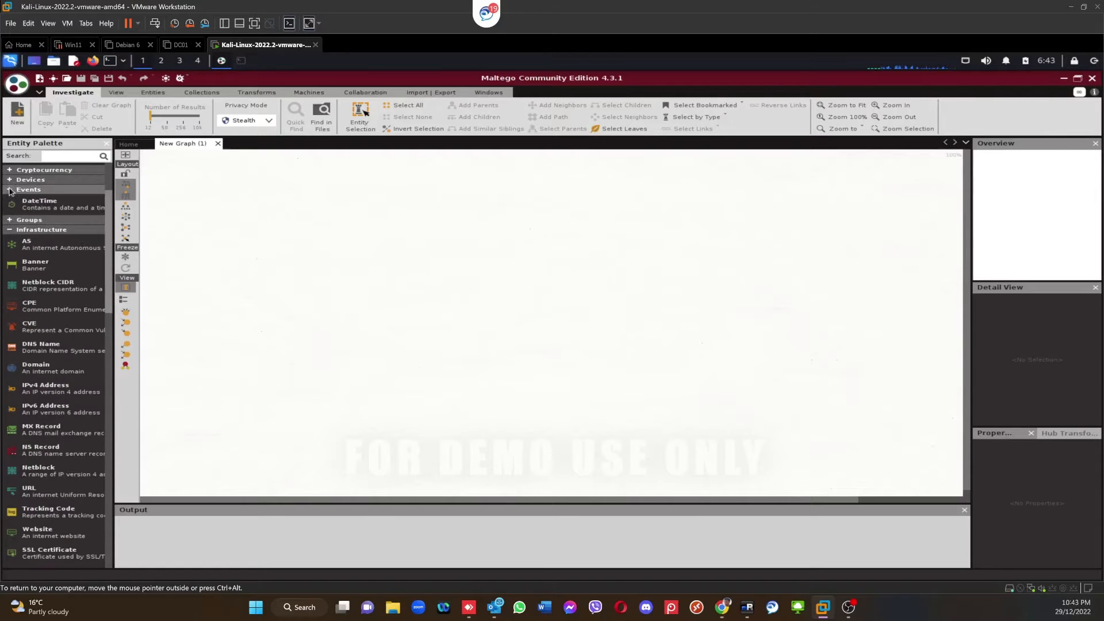
{"action": "left_click", "coordinate": [9, 179]}
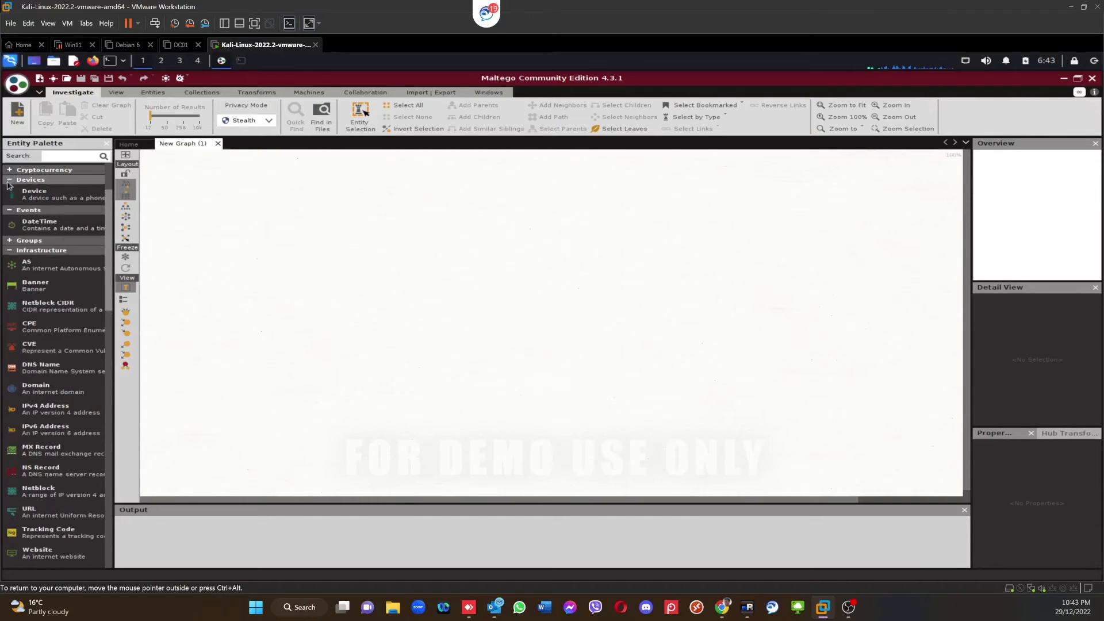
{"action": "left_click", "coordinate": [9, 241]}
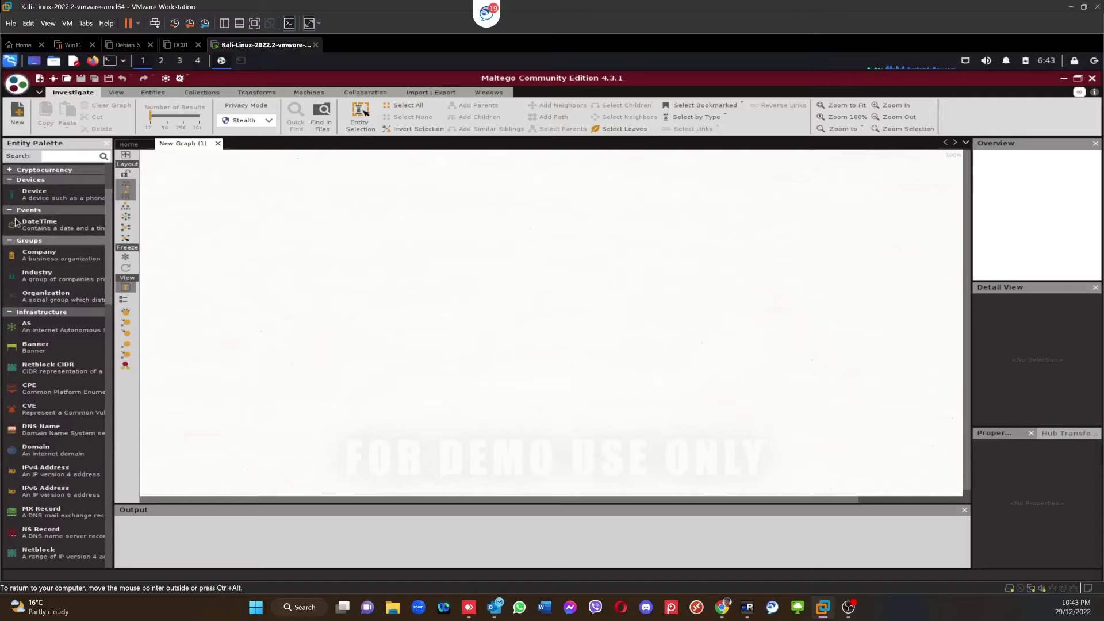
Examine the entity types in the palette, from Infrastructure through Personal and Social Network to Wikimedia
{"action": "scroll", "coordinate": [109, 332], "scroll_direction": "down", "scroll_amount": 1}
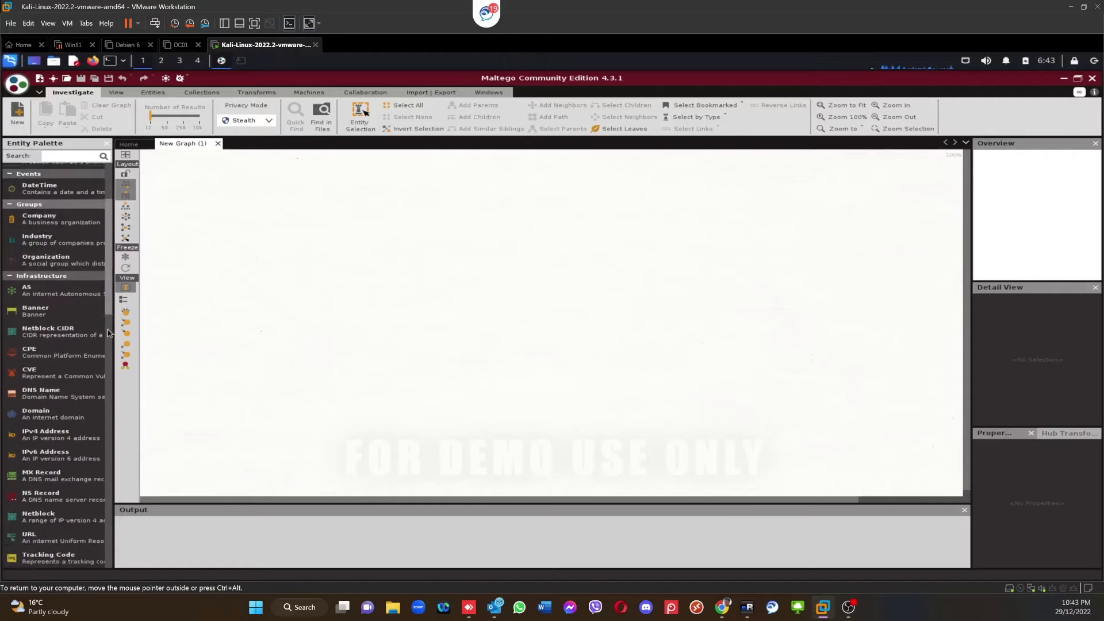
{"action": "scroll", "coordinate": [108, 332], "scroll_direction": "down", "scroll_amount": 6}
{"action": "scroll", "coordinate": [112, 362], "scroll_direction": "up", "scroll_amount": 2}
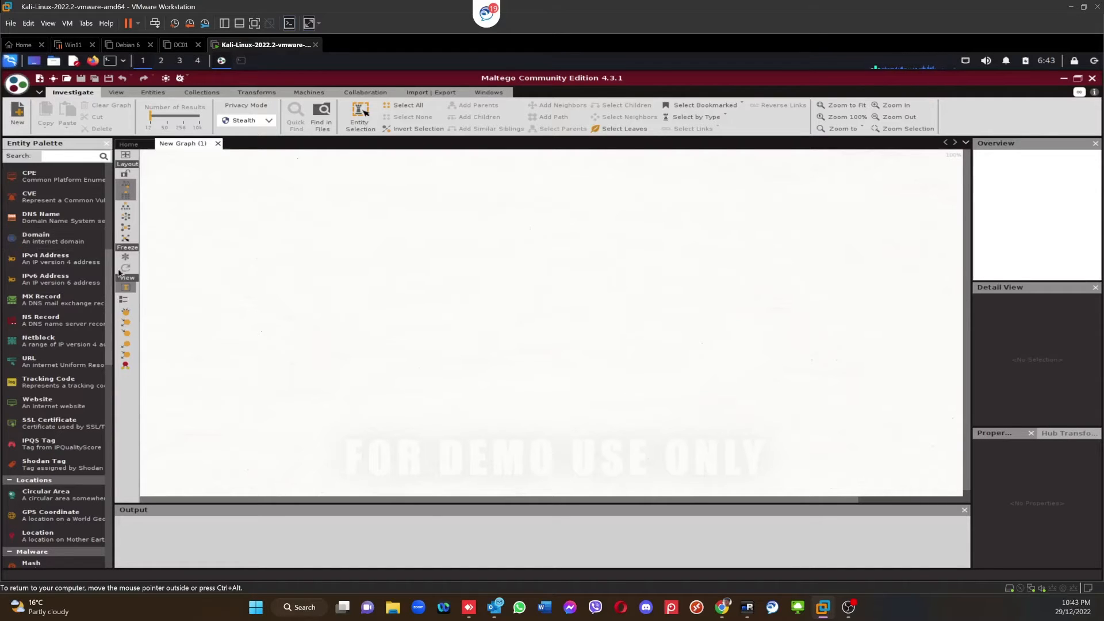
{"action": "scroll", "coordinate": [107, 292], "scroll_direction": "down", "scroll_amount": 2}
{"action": "scroll", "coordinate": [107, 291], "scroll_direction": "down", "scroll_amount": 15}
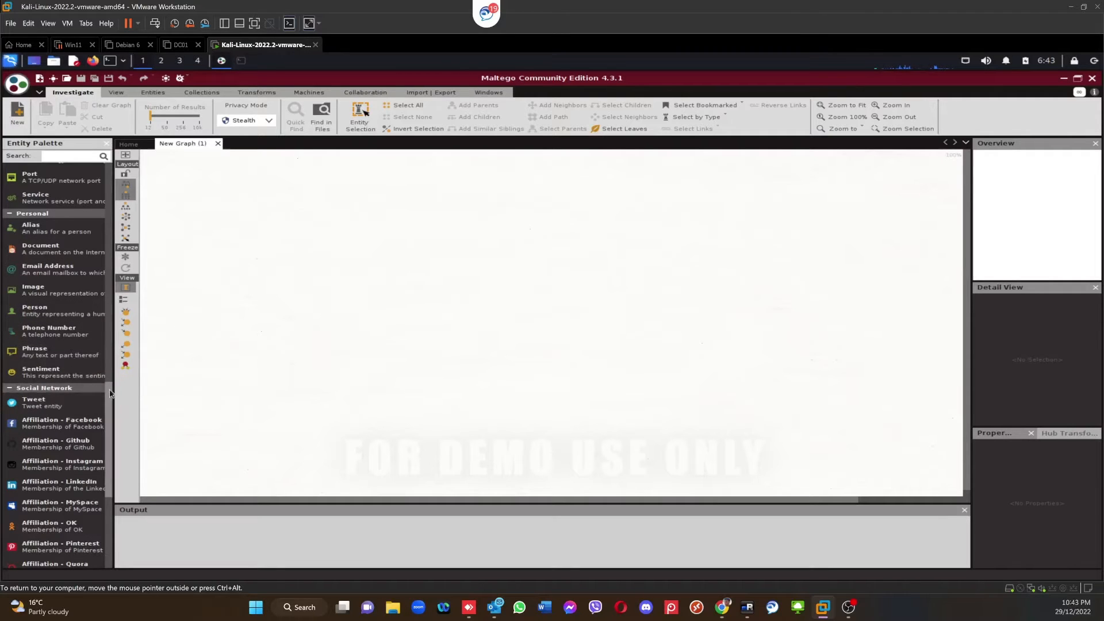
{"action": "scroll", "coordinate": [111, 393], "scroll_direction": "down", "scroll_amount": 5}
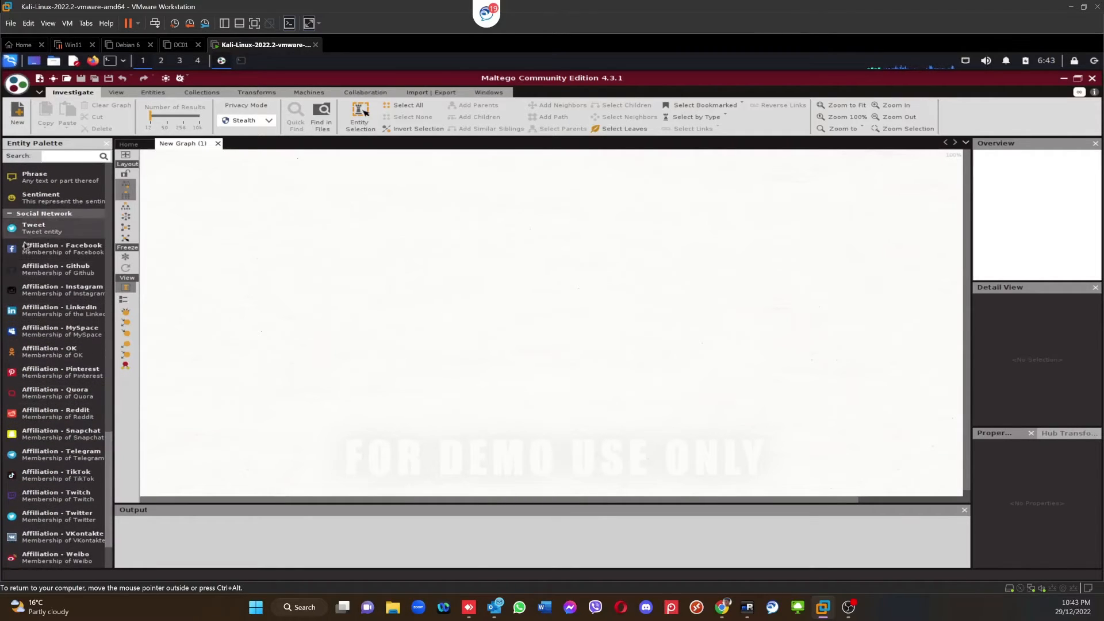
{"action": "scroll", "coordinate": [106, 481], "scroll_direction": "down", "scroll_amount": 2}
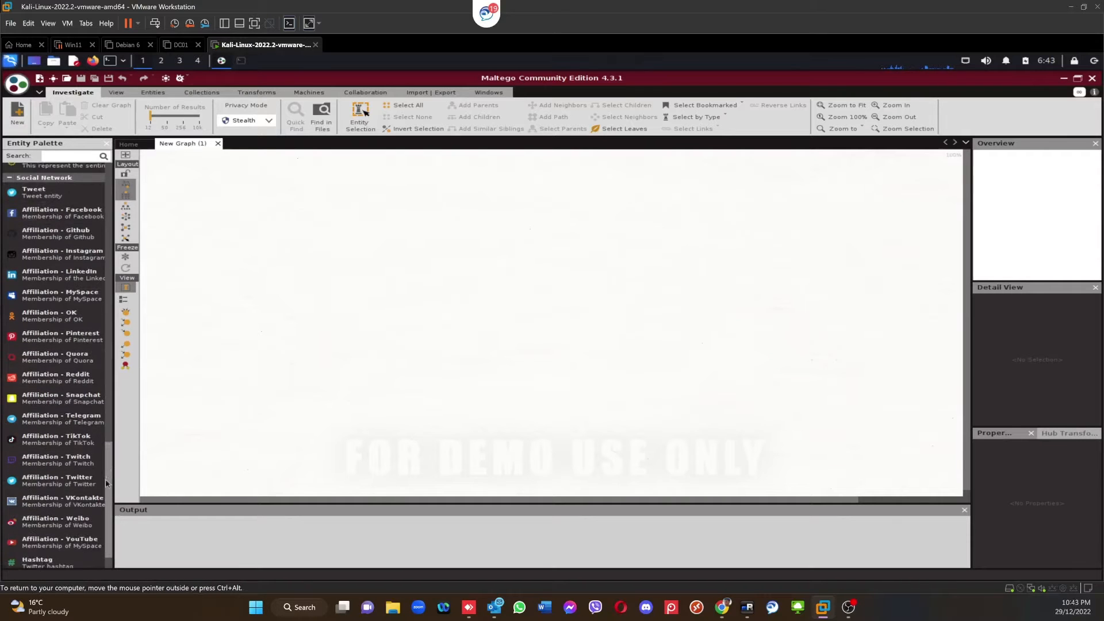
{"action": "scroll", "coordinate": [105, 483], "scroll_direction": "down", "scroll_amount": 2}
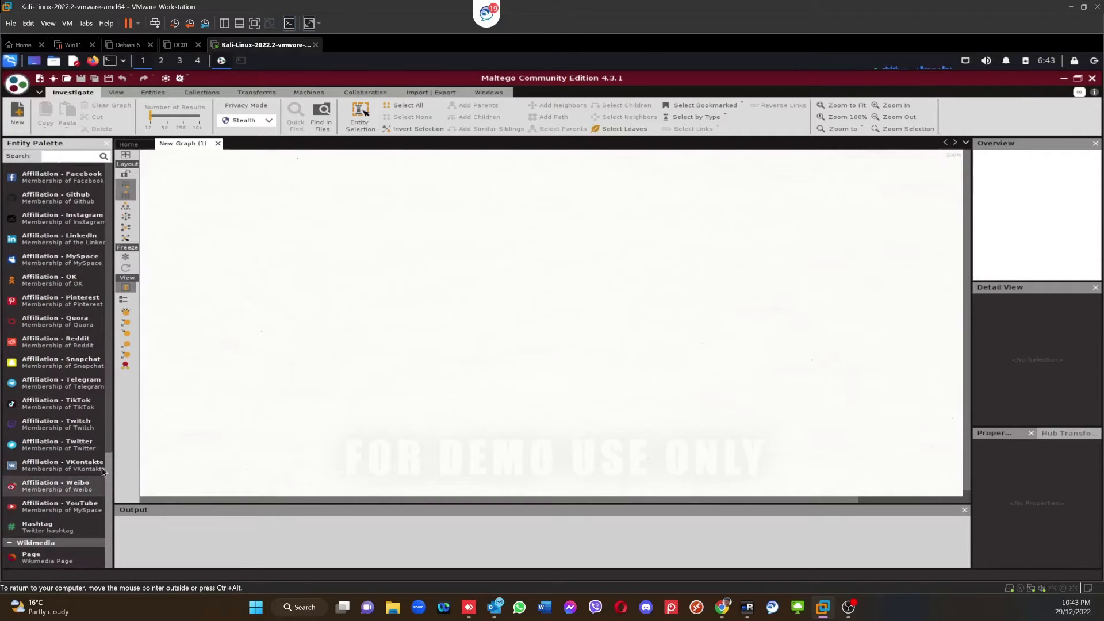
{"action": "scroll", "coordinate": [107, 472], "scroll_direction": "up", "scroll_amount": 3}
Add a Domain entity from the Infrastructure category to the graph and set its domain name to faceitnet.com.au
{"action": "left_click_drag", "start_coordinate": [109, 444], "coordinate": [117, 264]}
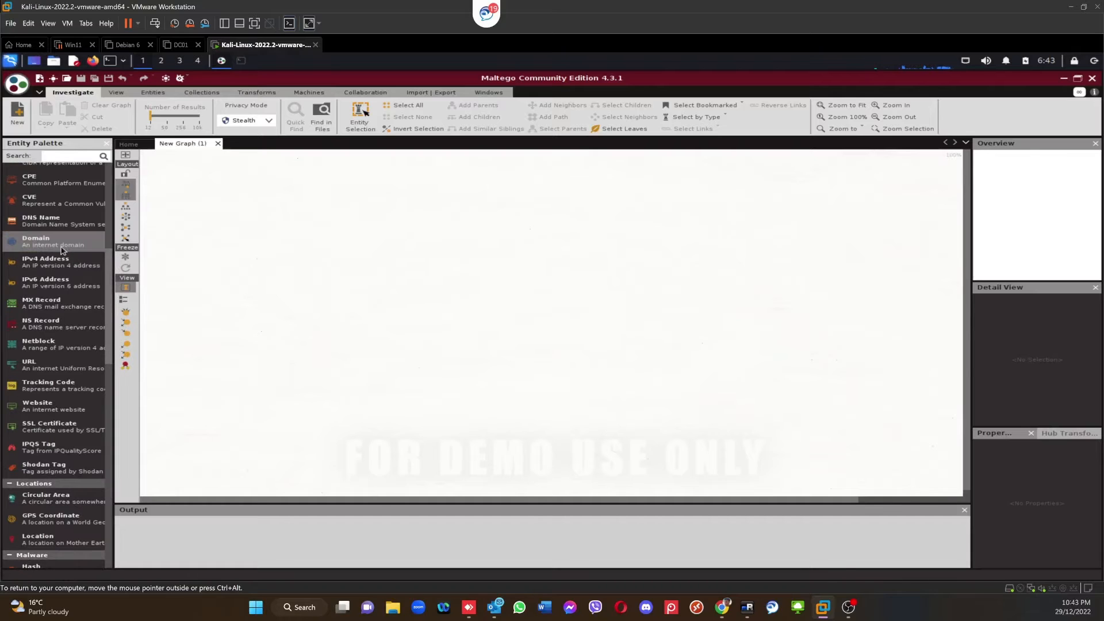
{"action": "left_click_drag", "start_coordinate": [33, 245], "coordinate": [369, 259]}
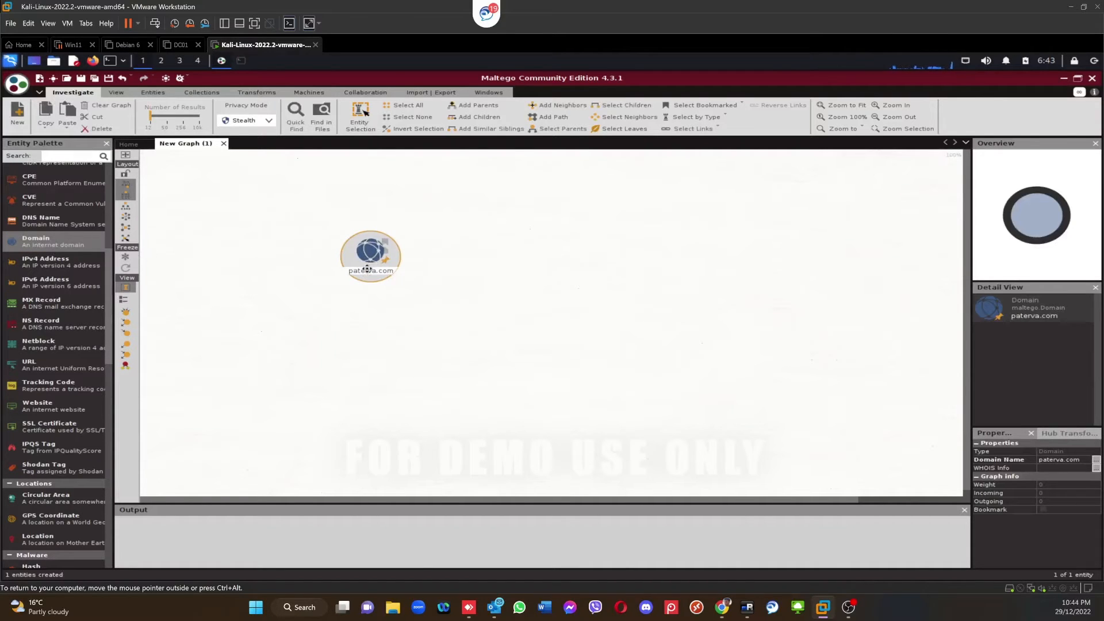
{"action": "double_click", "coordinate": [367, 269]}
{"action": "type", "text": "faceitne"}
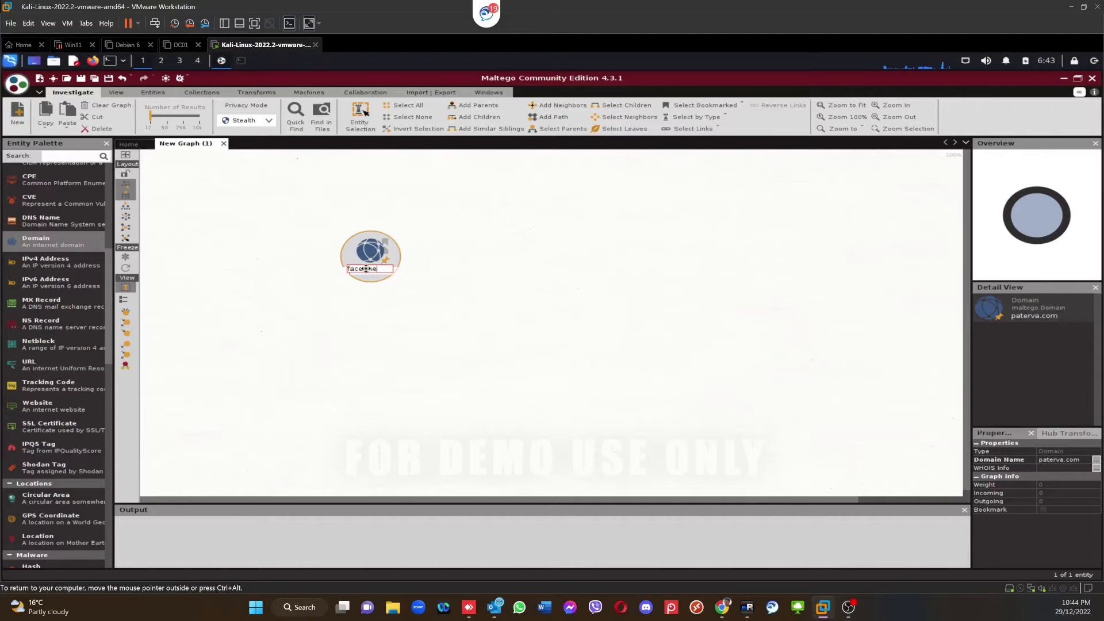
{"action": "type", "text": "cenet.com.au"}
{"action": "key", "text": "Return"}
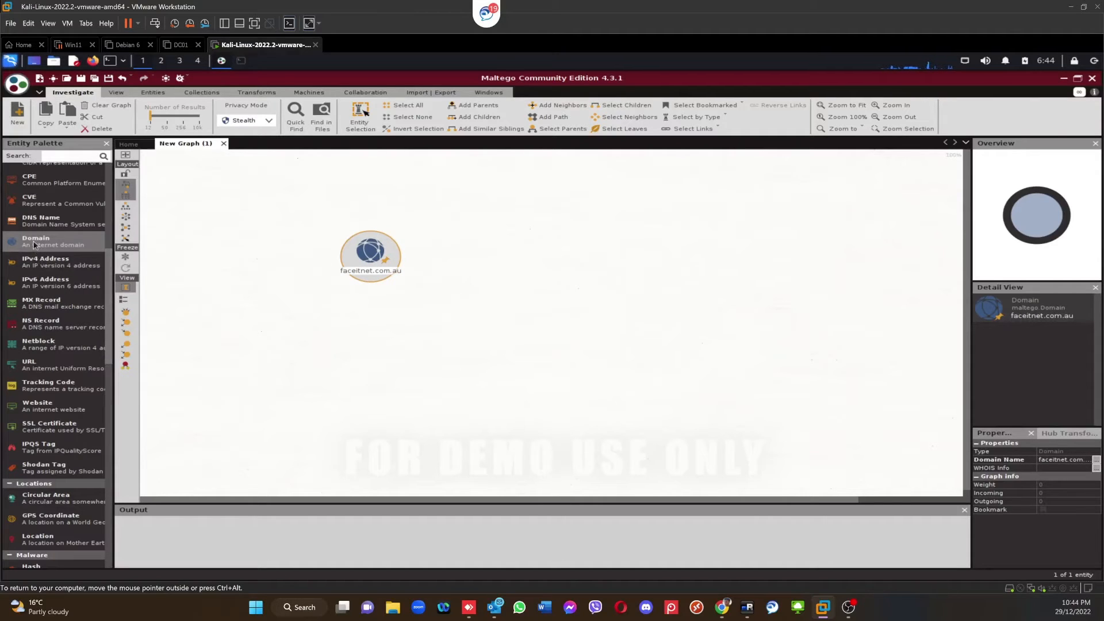
Review the available transforms for the faceitnet.com.au domain entity and run all of them
{"action": "right_click", "coordinate": [363, 270]}
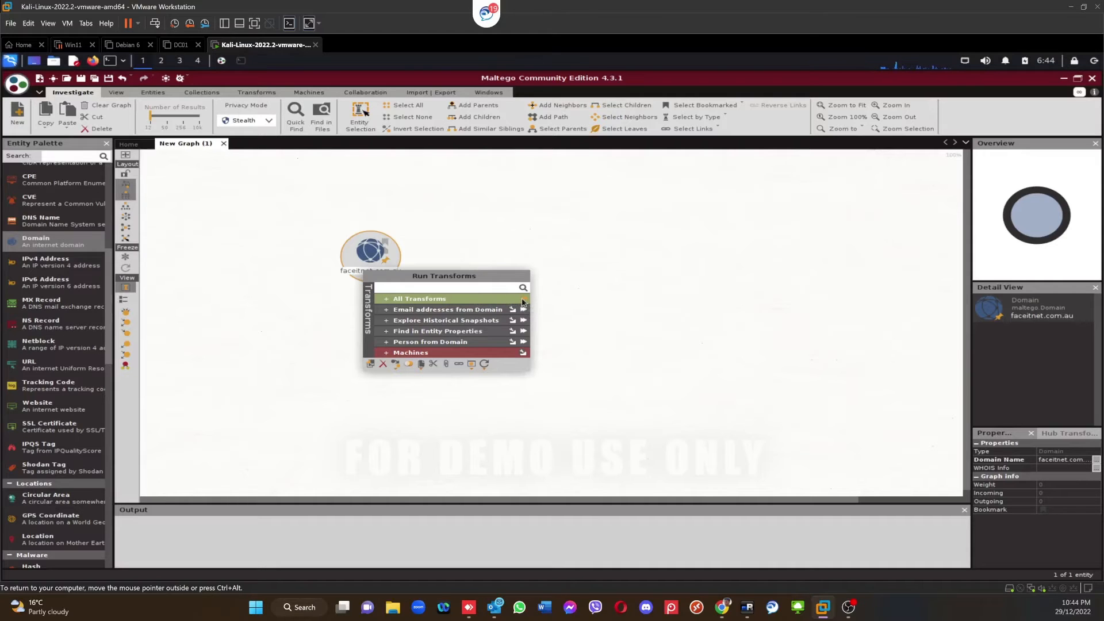
{"action": "left_click", "coordinate": [438, 300]}
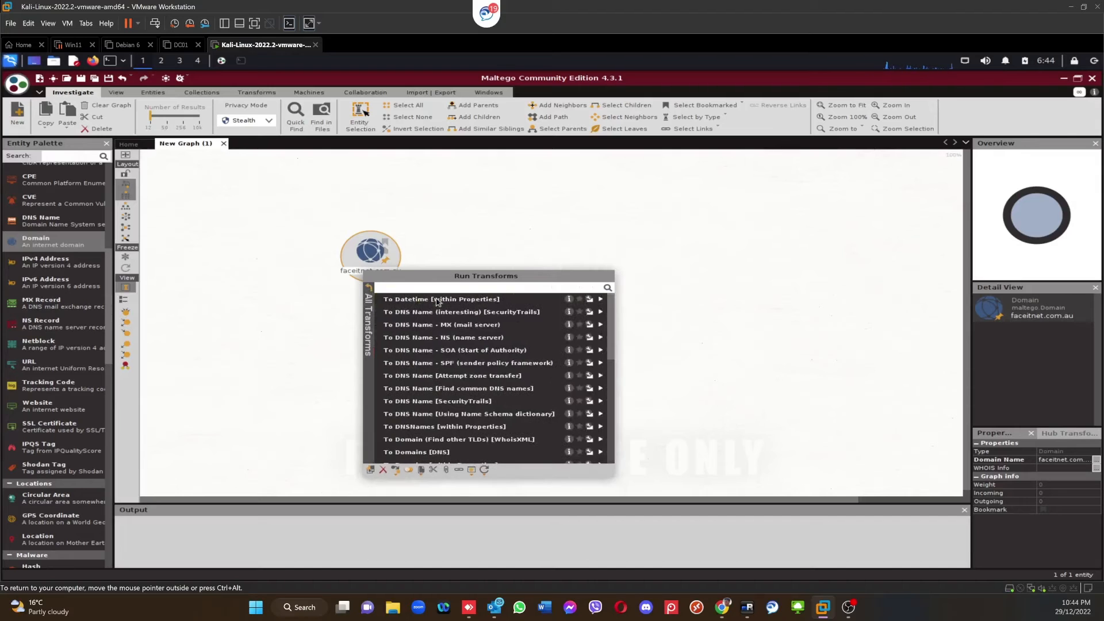
{"action": "left_click", "coordinate": [371, 288]}
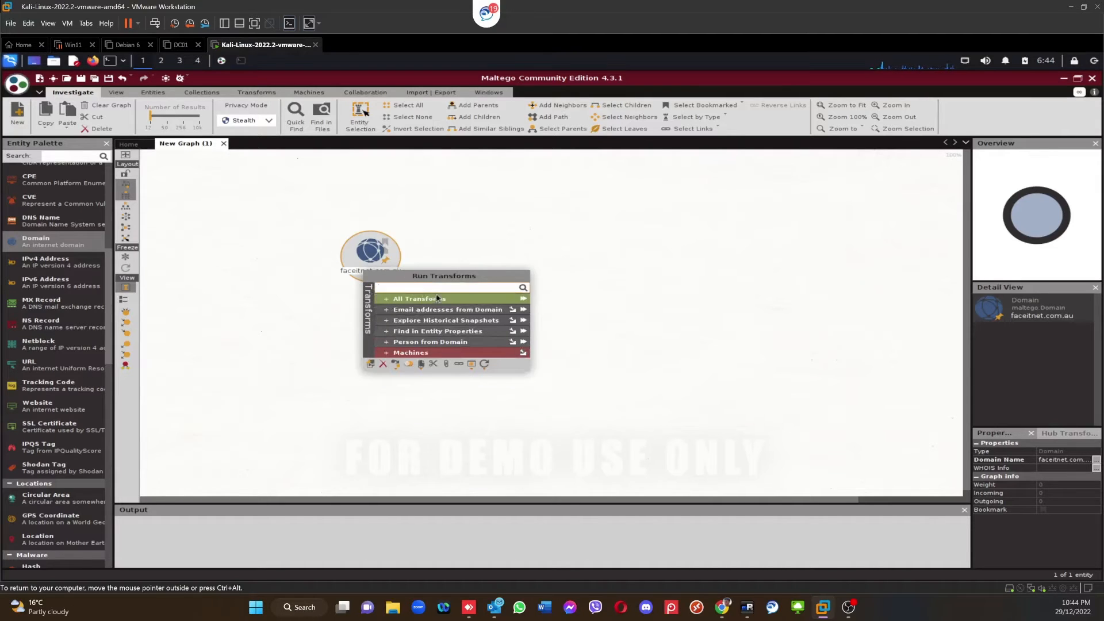
{"action": "left_click", "coordinate": [523, 301]}
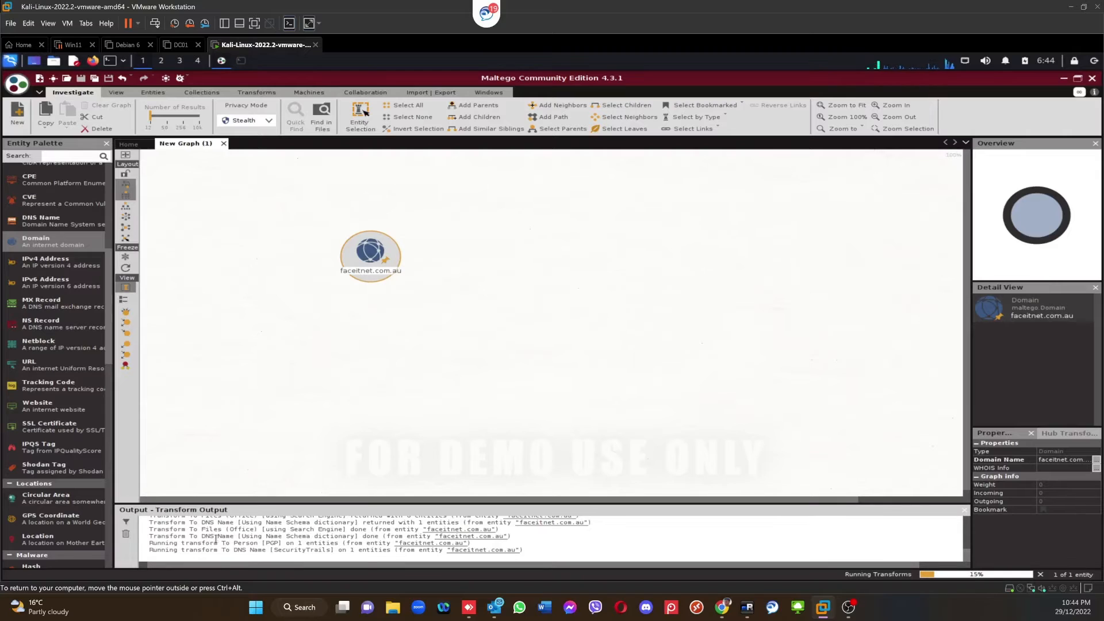
{"action": "left_click_drag", "start_coordinate": [194, 529], "coordinate": [198, 536]}
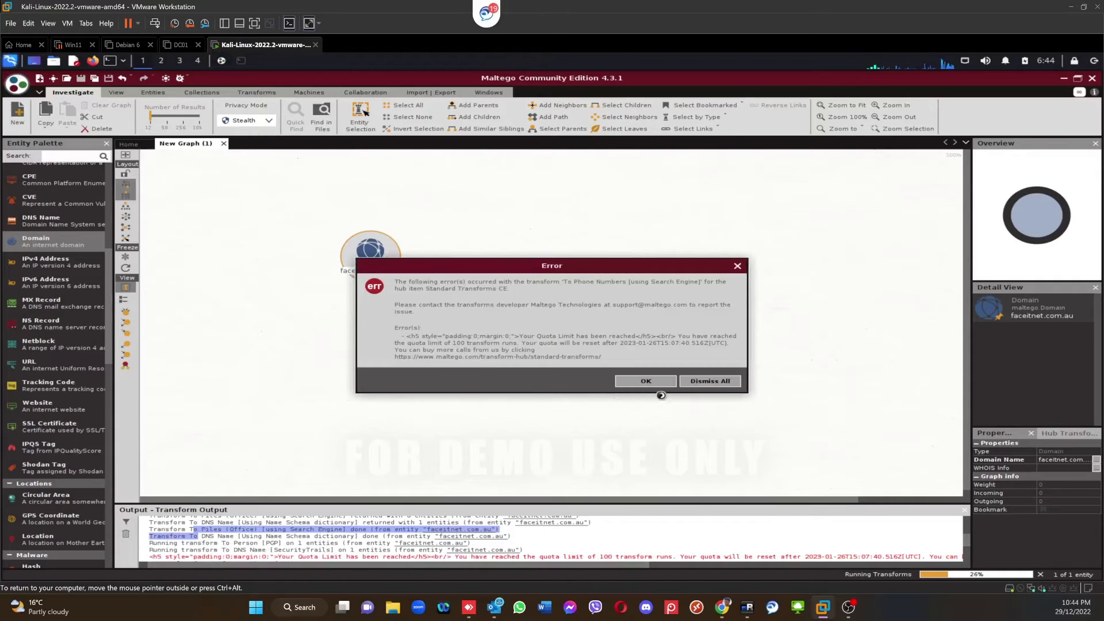
Close the error dialogs from the domain transforms, dismissing all remaining errors so the run can finish
{"action": "left_click", "coordinate": [662, 384]}
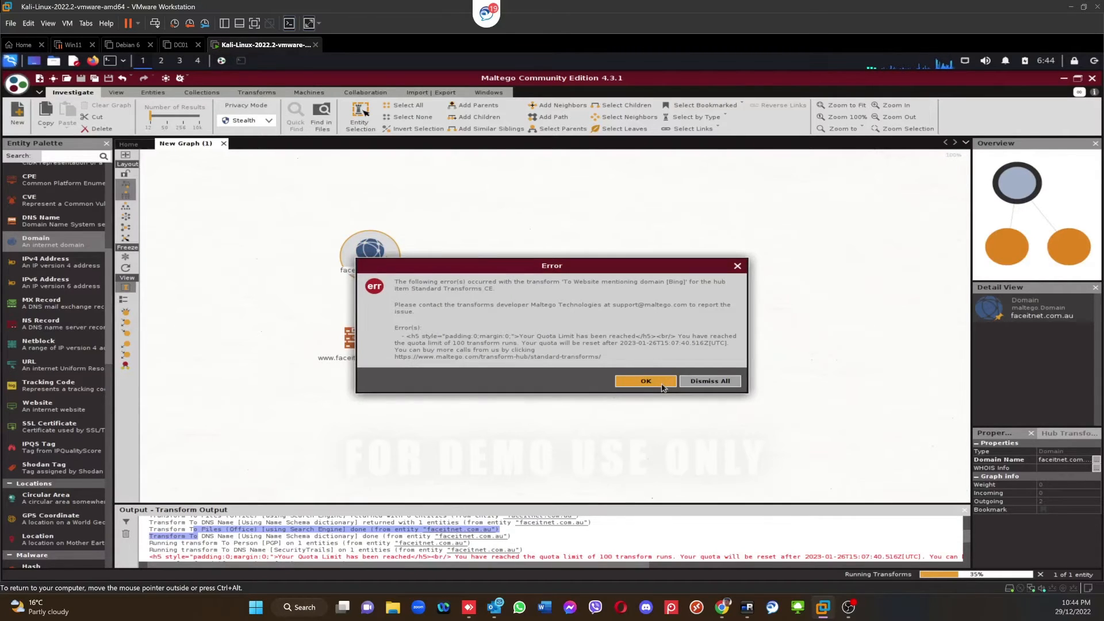
{"action": "left_click", "coordinate": [662, 384]}
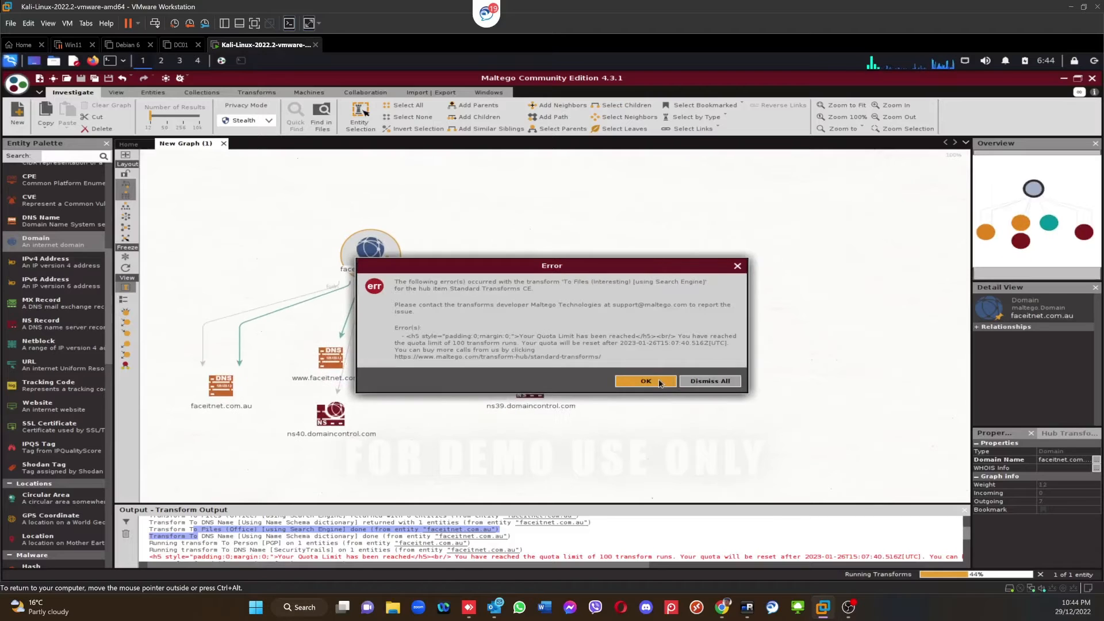
{"action": "left_click", "coordinate": [661, 383]}
{"action": "left_click", "coordinate": [710, 382]}
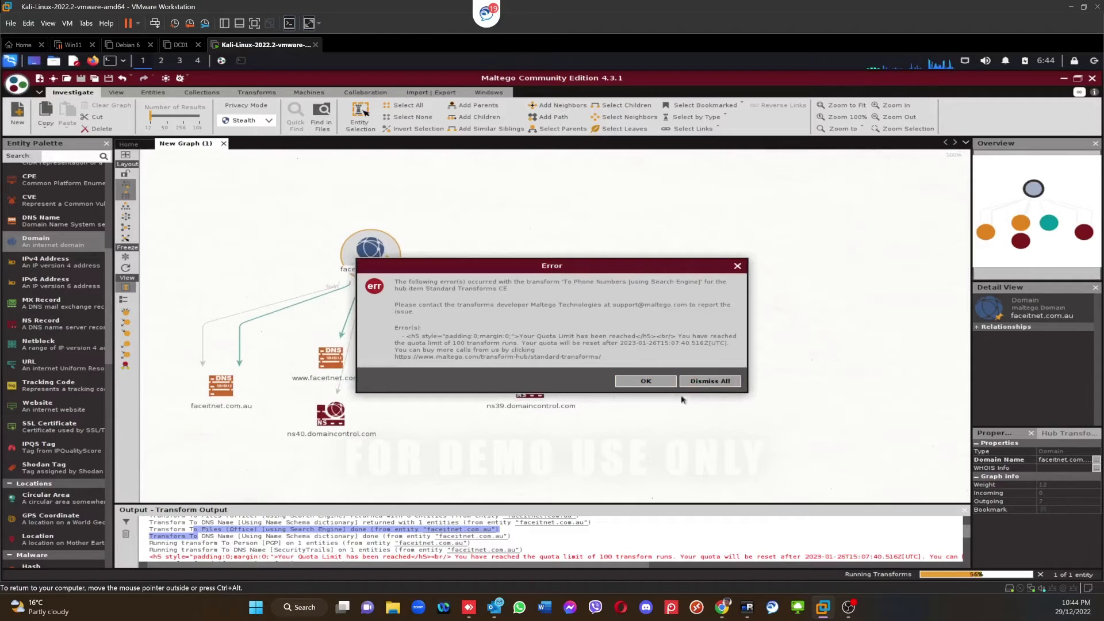
{"action": "left_click", "coordinate": [710, 382]}
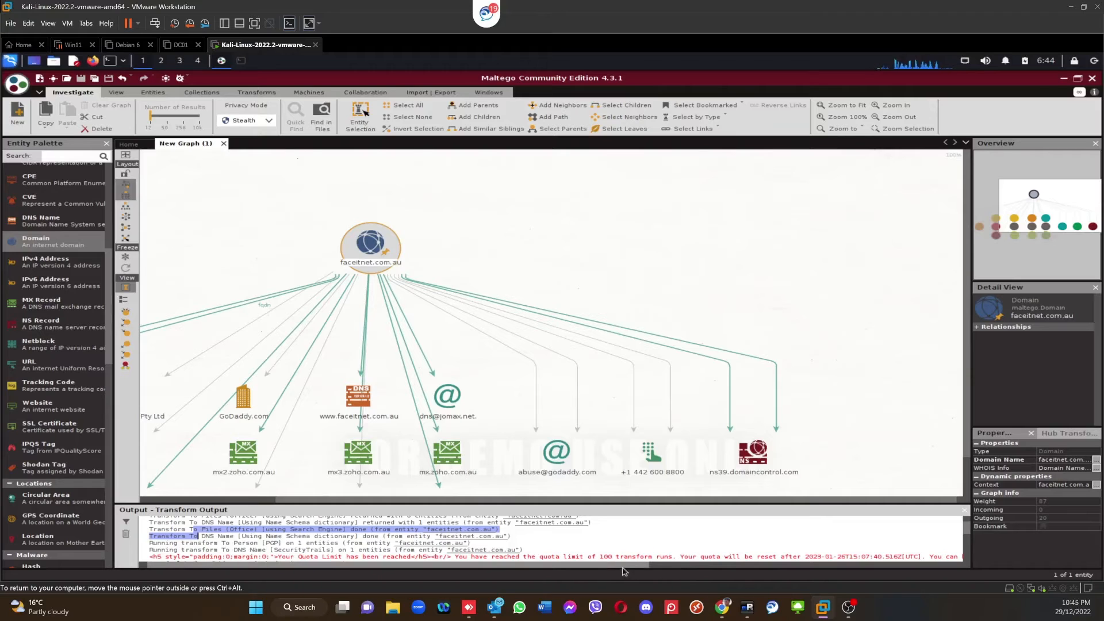
Examine the entities linked to faceitnet.com.au, including its DNS names, companies, mail records, people and website
{"action": "left_click_drag", "start_coordinate": [621, 568], "coordinate": [566, 568]}
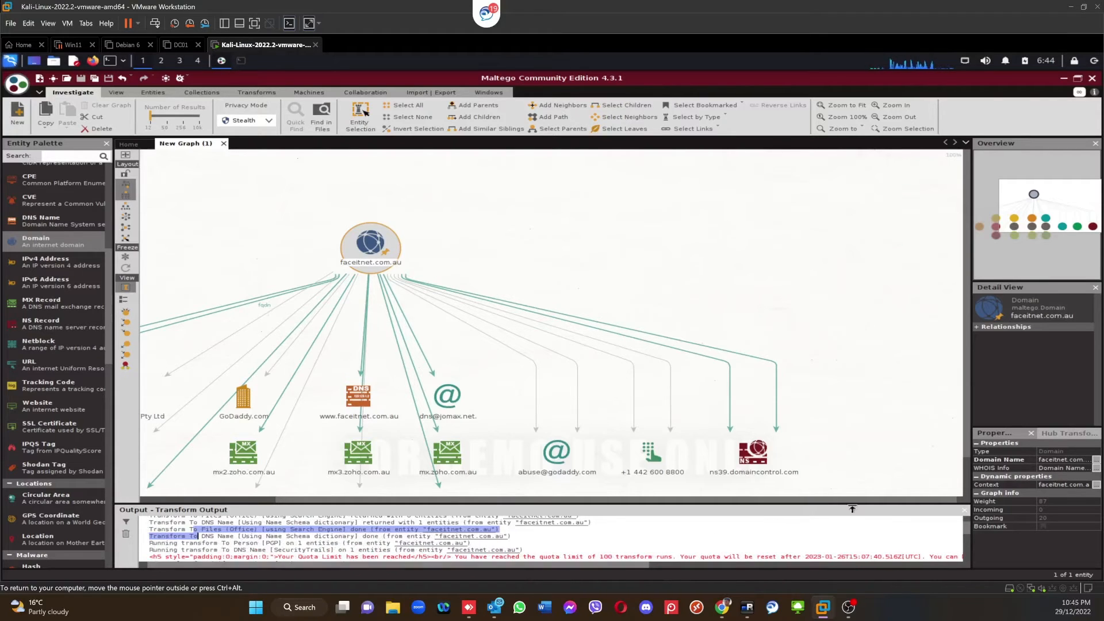
{"action": "left_click", "coordinate": [257, 500]}
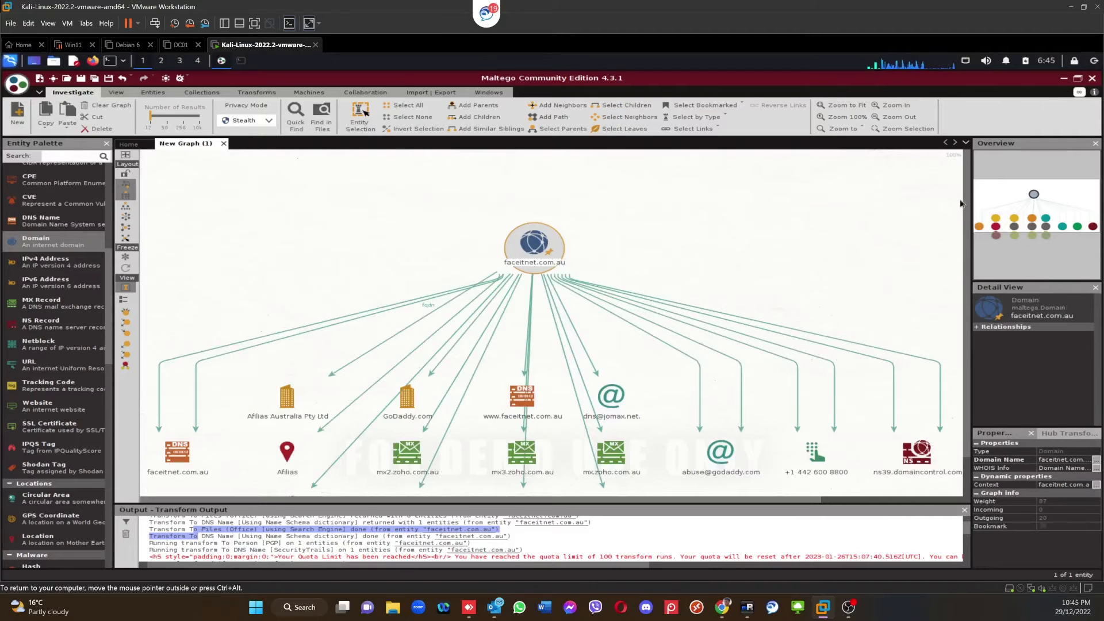
{"action": "left_click_drag", "start_coordinate": [971, 306], "coordinate": [966, 368]}
{"action": "left_click", "coordinate": [174, 407]}
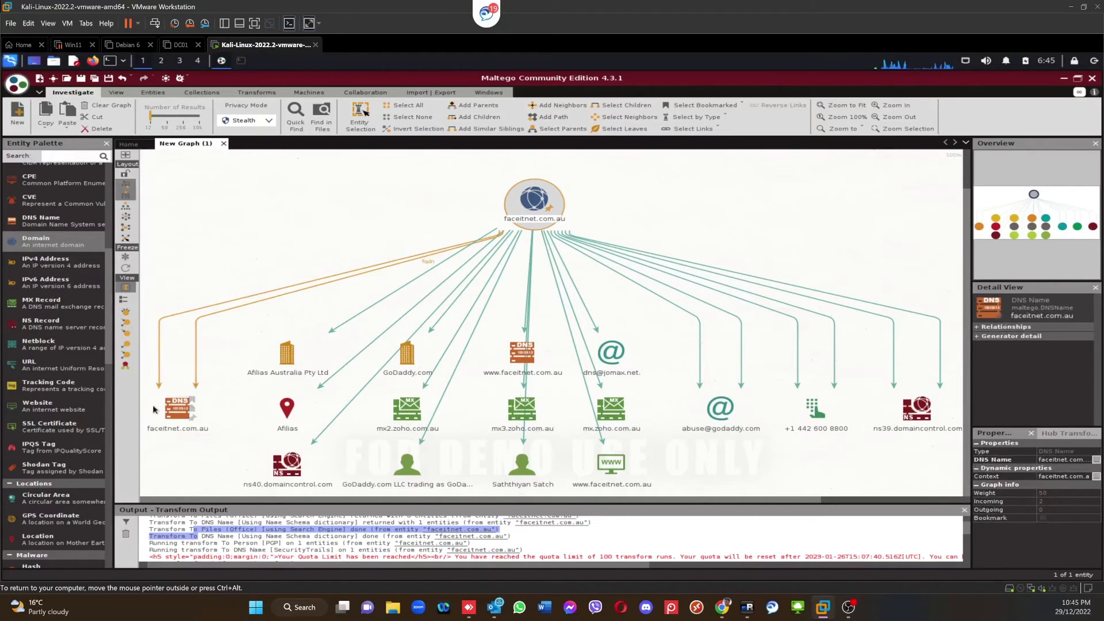
{"action": "left_click", "coordinate": [290, 353]}
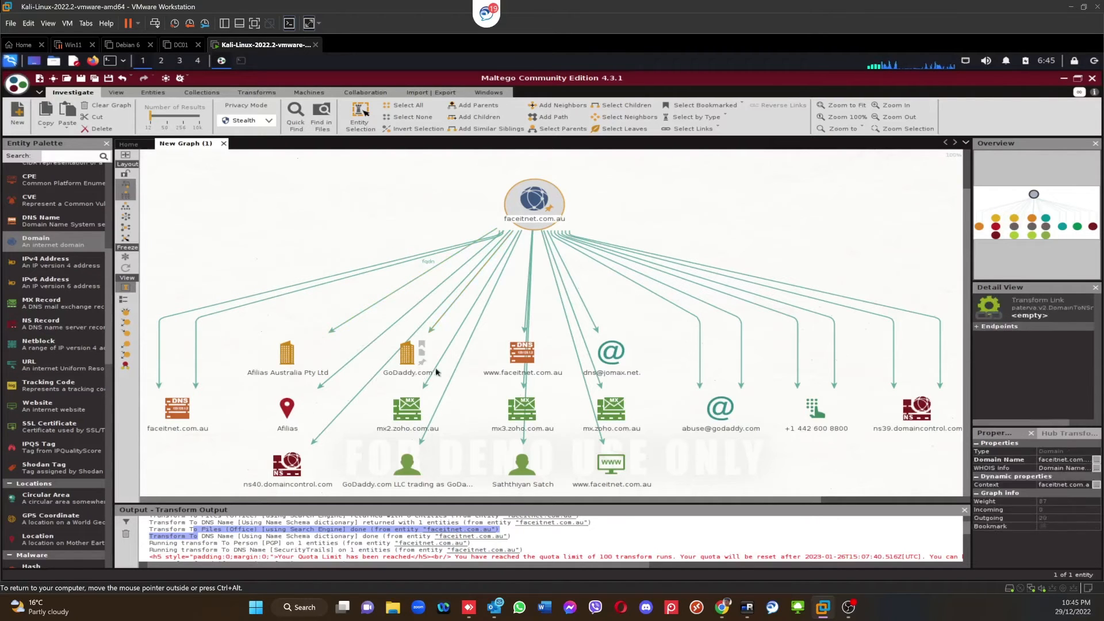
{"action": "left_click", "coordinate": [407, 353]}
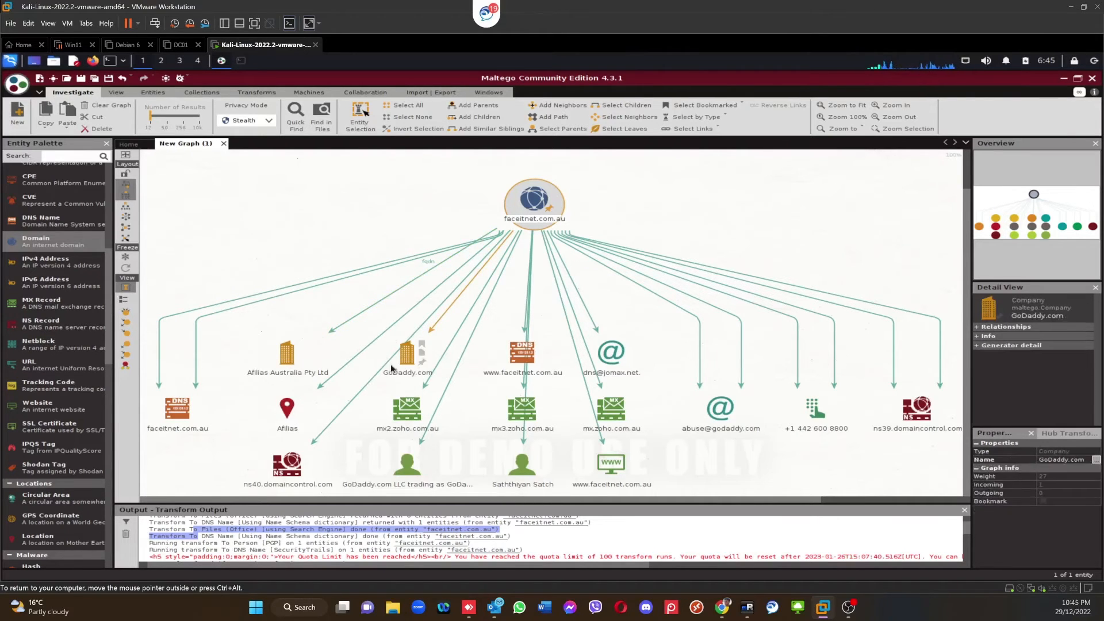
{"action": "left_click", "coordinate": [491, 369]}
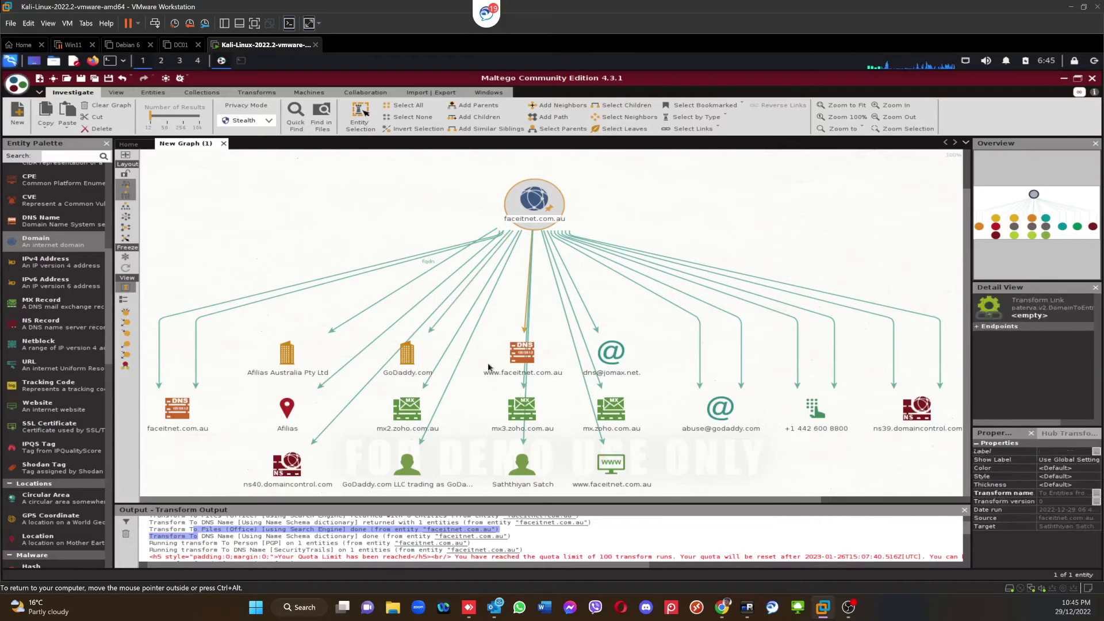
{"action": "left_click", "coordinate": [405, 406]}
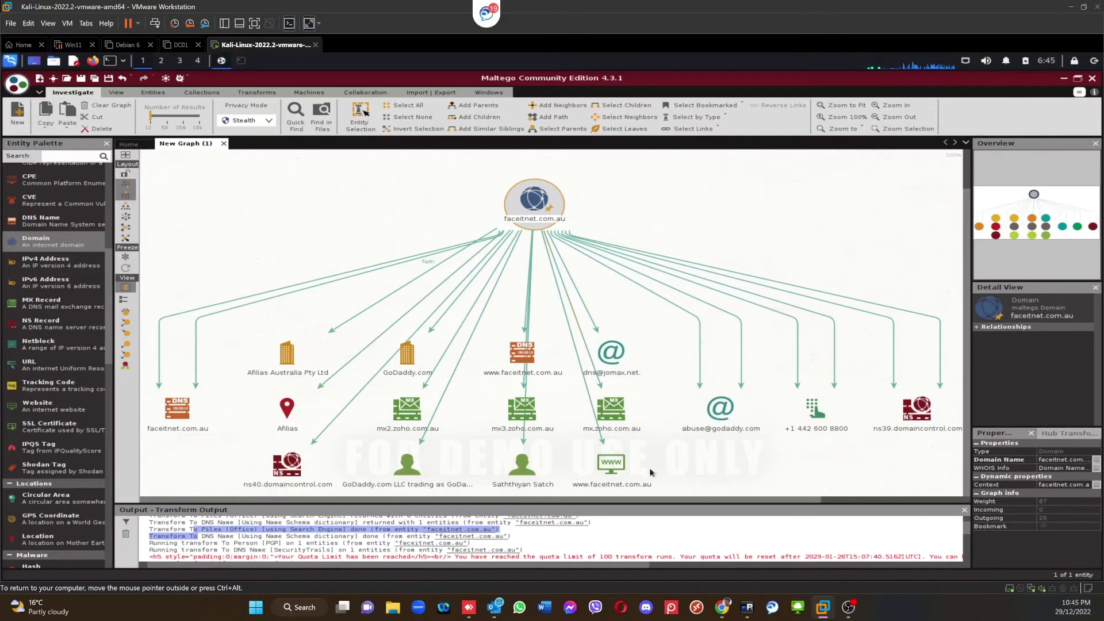
{"action": "left_click", "coordinate": [521, 467]}
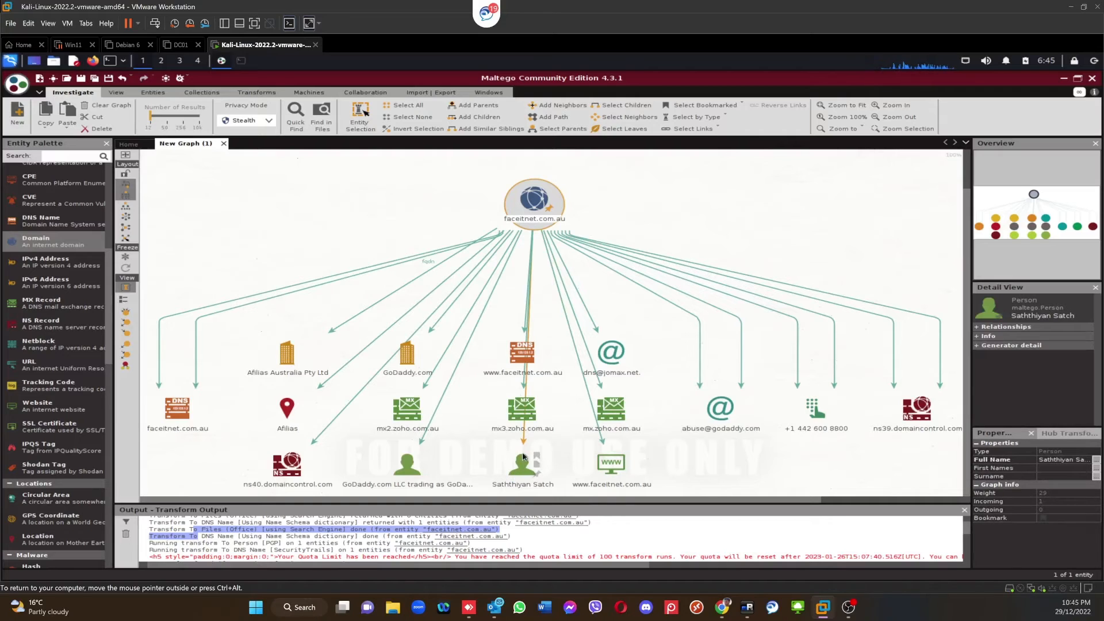
{"action": "left_click", "coordinate": [612, 488]}
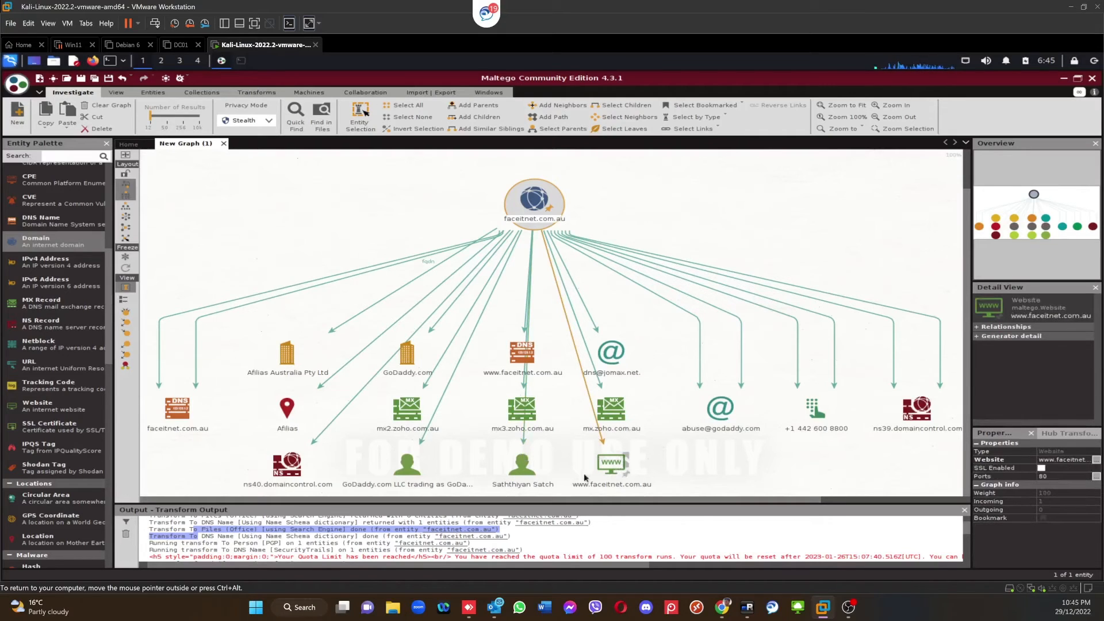
{"action": "left_click", "coordinate": [652, 502]}
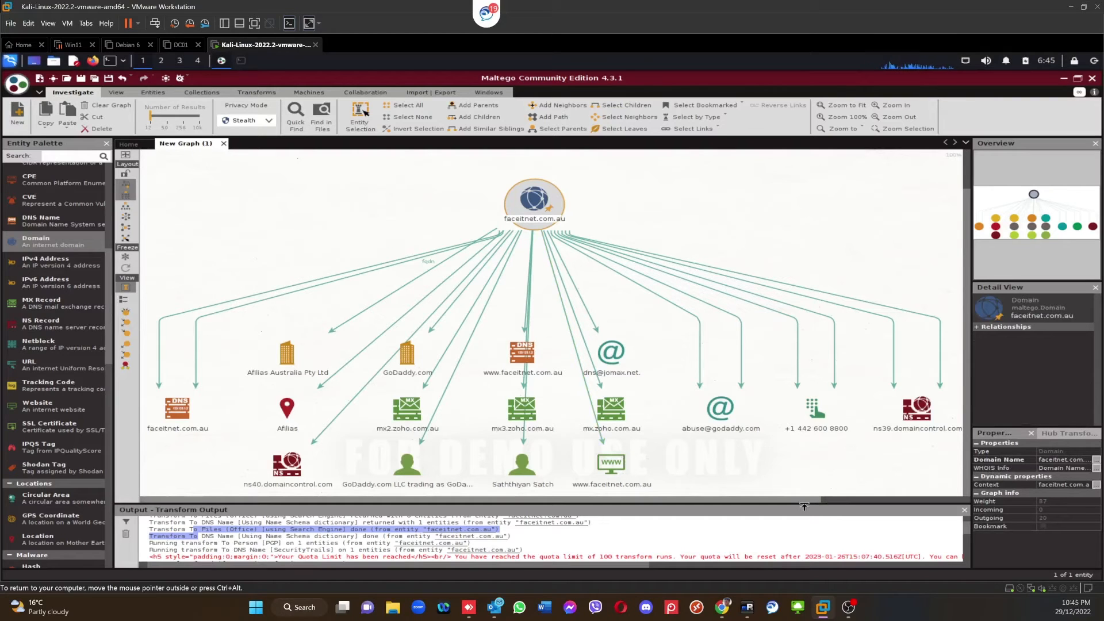
Shrink the Transform Output pane to give the graph more room and check the entities at the graph's far side, including the phone number
{"action": "left_click_drag", "start_coordinate": [804, 506], "coordinate": [857, 542]}
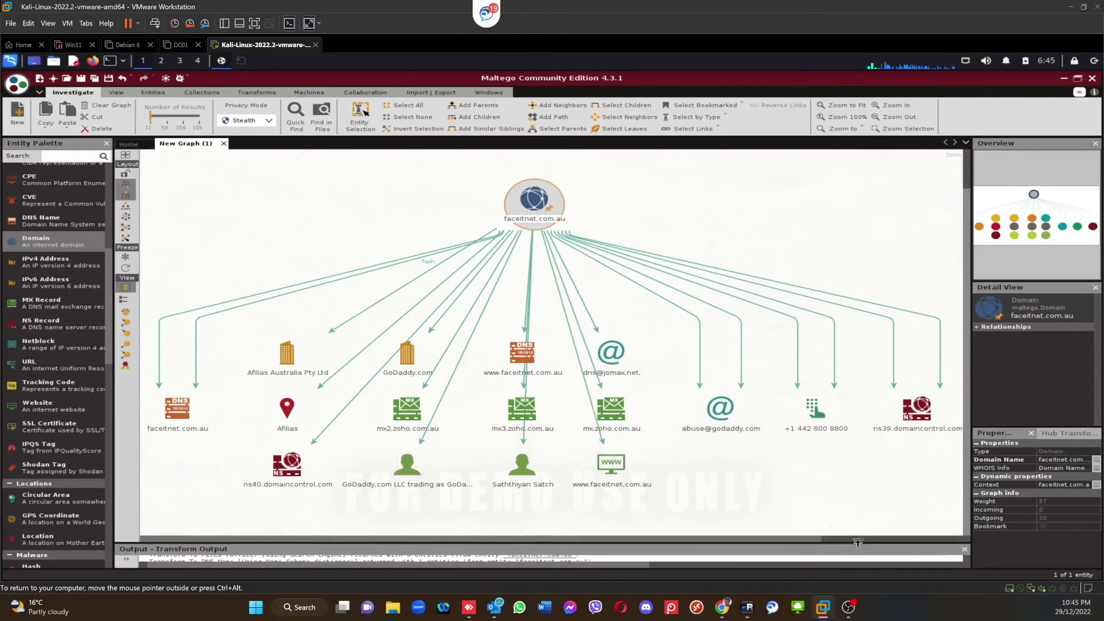
{"action": "left_click", "coordinate": [828, 540]}
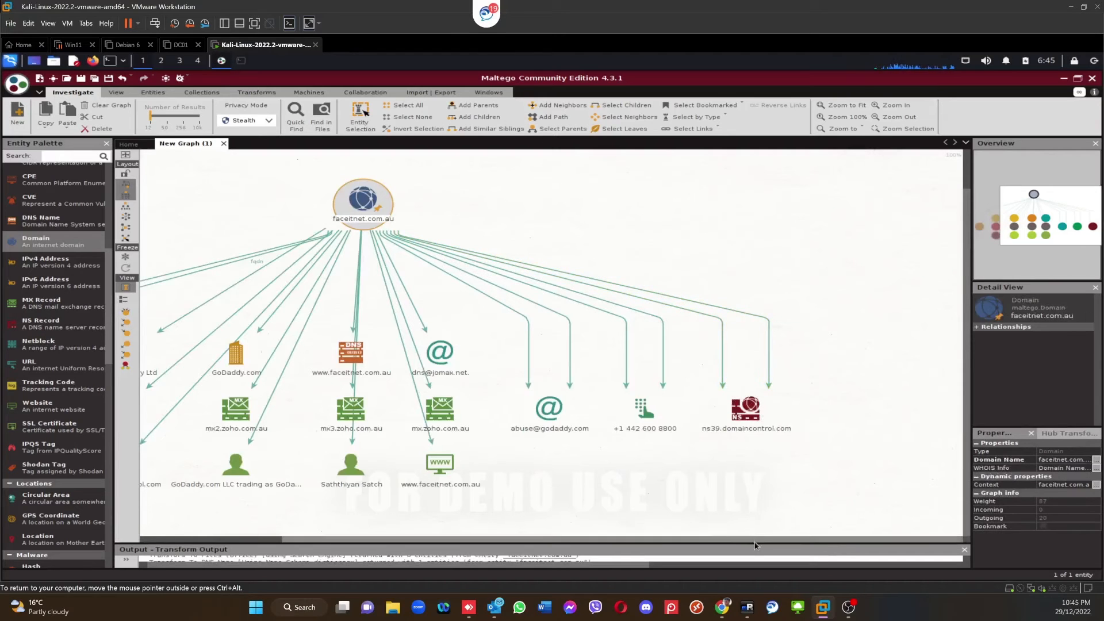
{"action": "left_click_drag", "start_coordinate": [755, 544], "coordinate": [597, 544]}
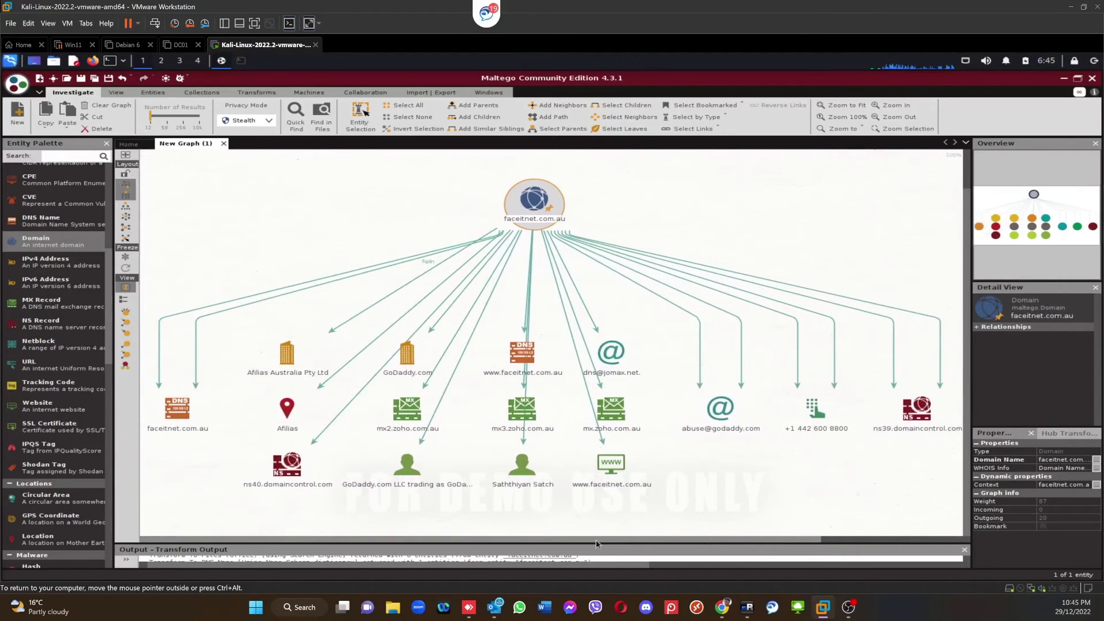
{"action": "left_click", "coordinate": [815, 405]}
Check the available transforms for the person entity beneath mx3.zoho.com.au and look through the entity palette down to Social Network
{"action": "left_click", "coordinate": [519, 465]}
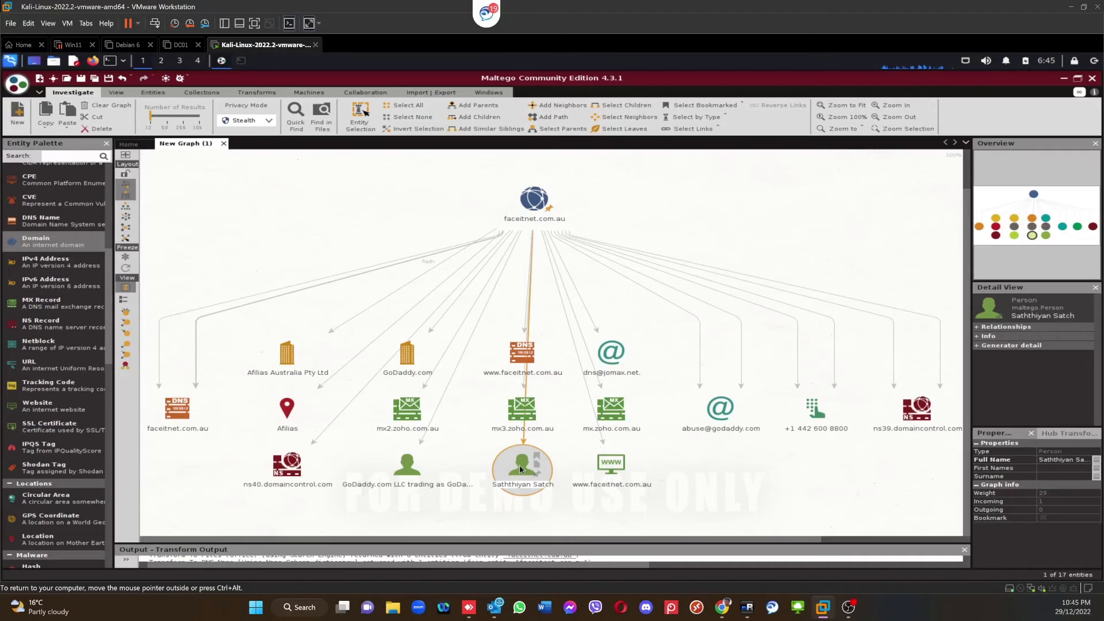
{"action": "right_click", "coordinate": [520, 465]}
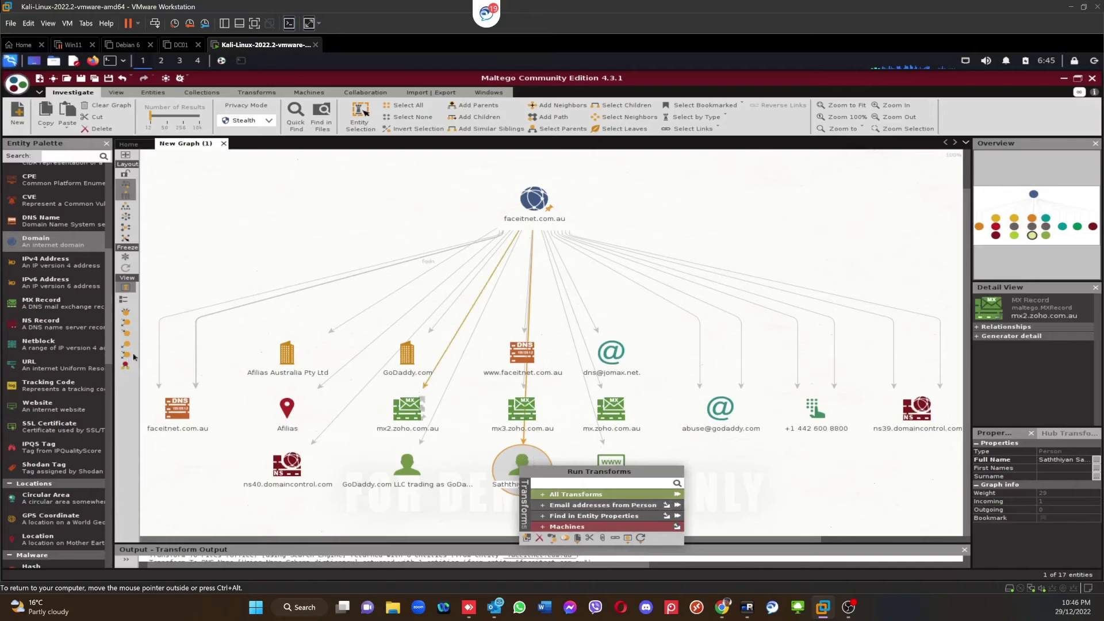
{"action": "scroll", "coordinate": [112, 428], "scroll_direction": "down", "scroll_amount": 1}
{"action": "scroll", "coordinate": [112, 428], "scroll_direction": "down", "scroll_amount": 15}
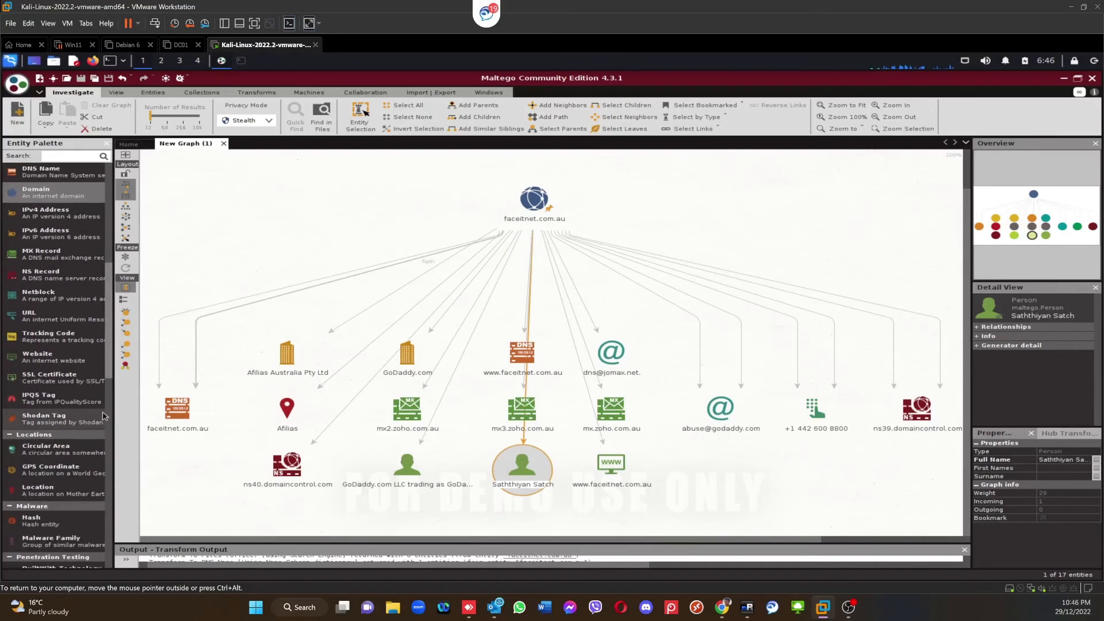
{"action": "scroll", "coordinate": [105, 473], "scroll_direction": "down", "scroll_amount": 2}
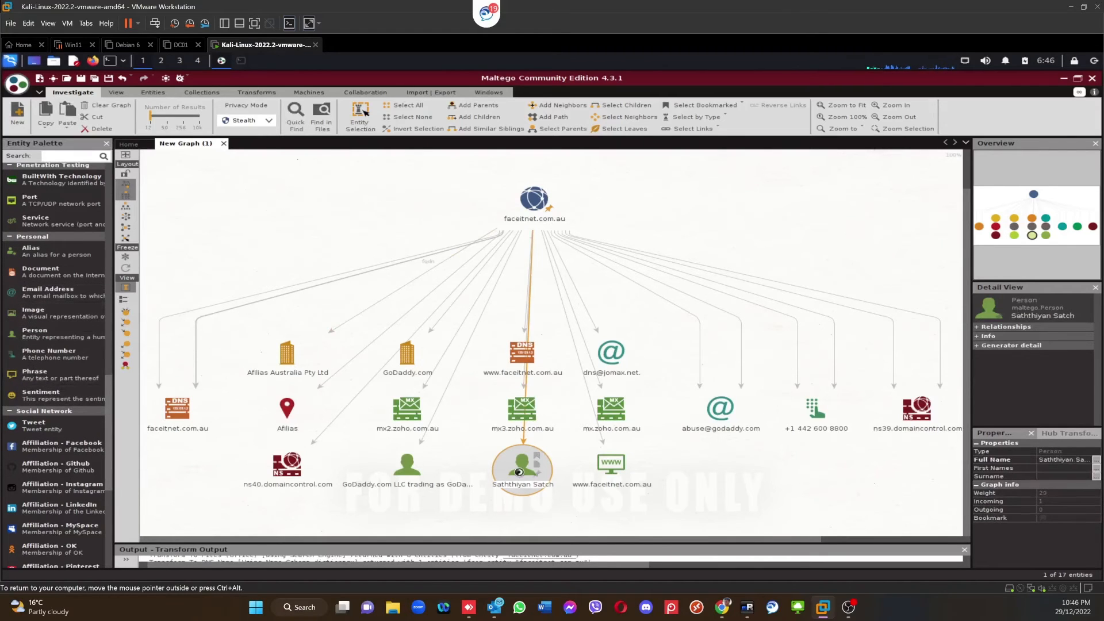
Run all transforms on the person entity beneath mx3.zoho.com.au with the Bing domain and additional term inputs left blank, dismissing all errors
{"action": "right_click", "coordinate": [541, 474]}
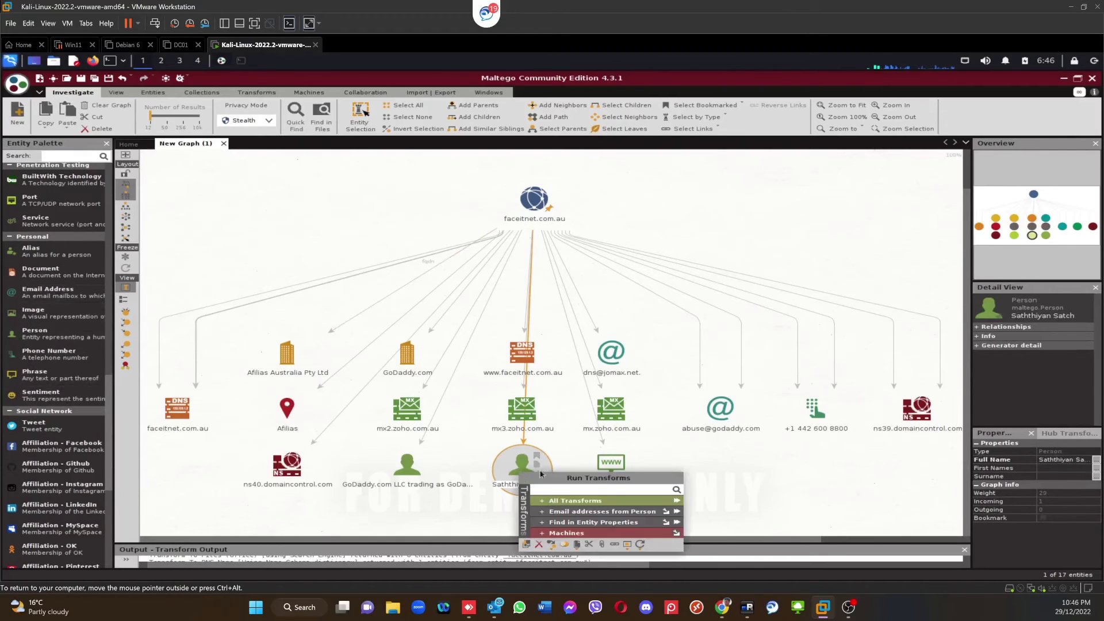
{"action": "left_click", "coordinate": [678, 502]}
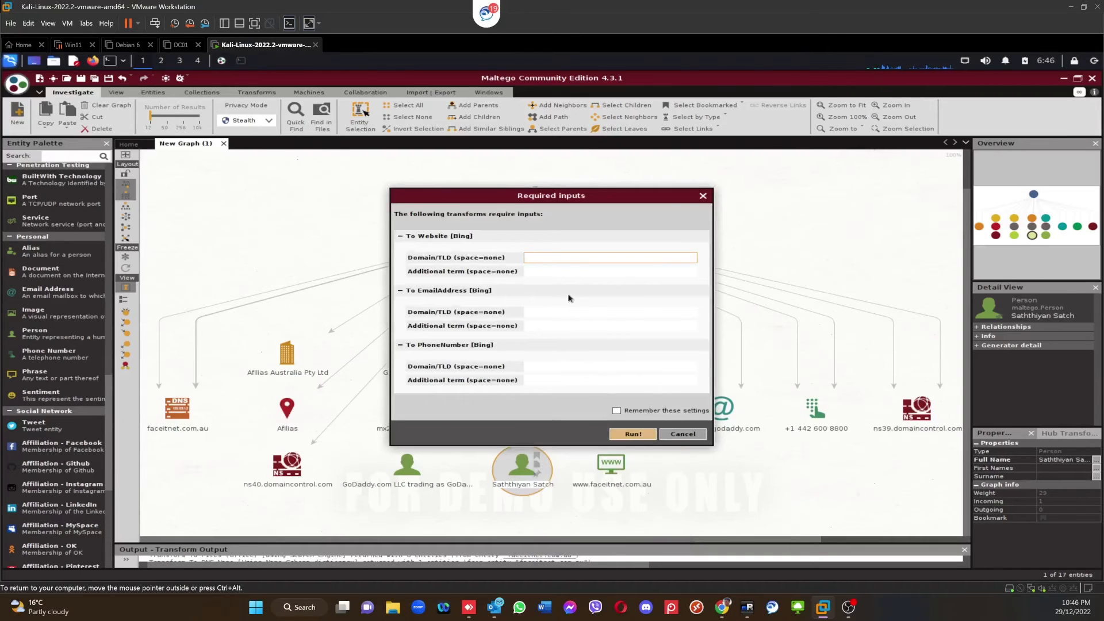
{"action": "left_click", "coordinate": [533, 272]}
{"action": "left_click", "coordinate": [538, 313]}
{"action": "left_click", "coordinate": [538, 325]}
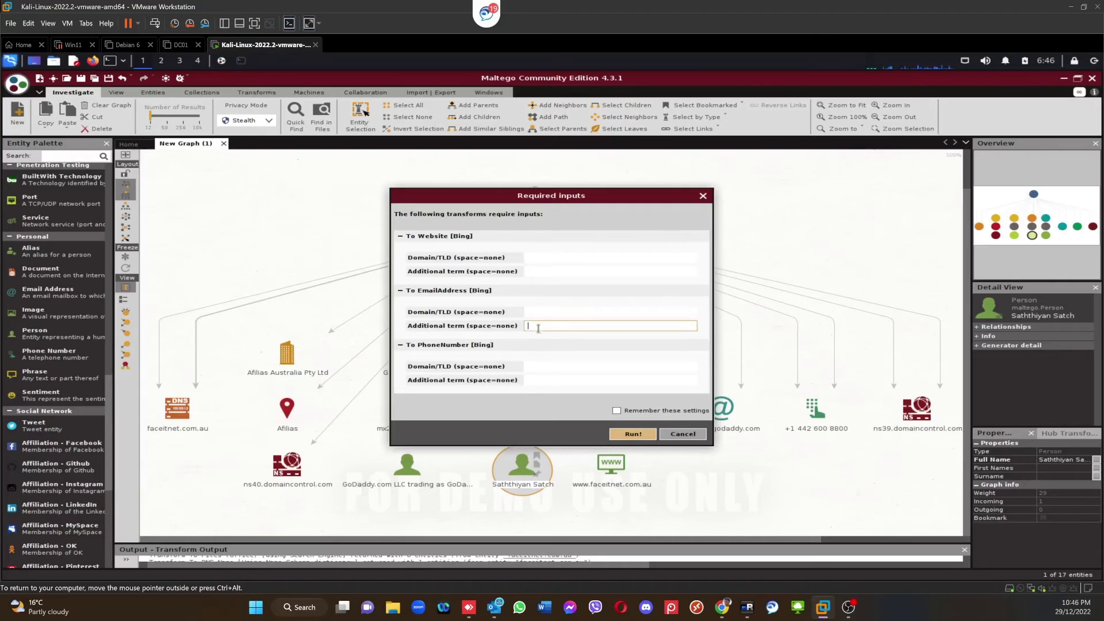
{"action": "left_click", "coordinate": [537, 366]}
{"action": "left_click", "coordinate": [539, 257]}
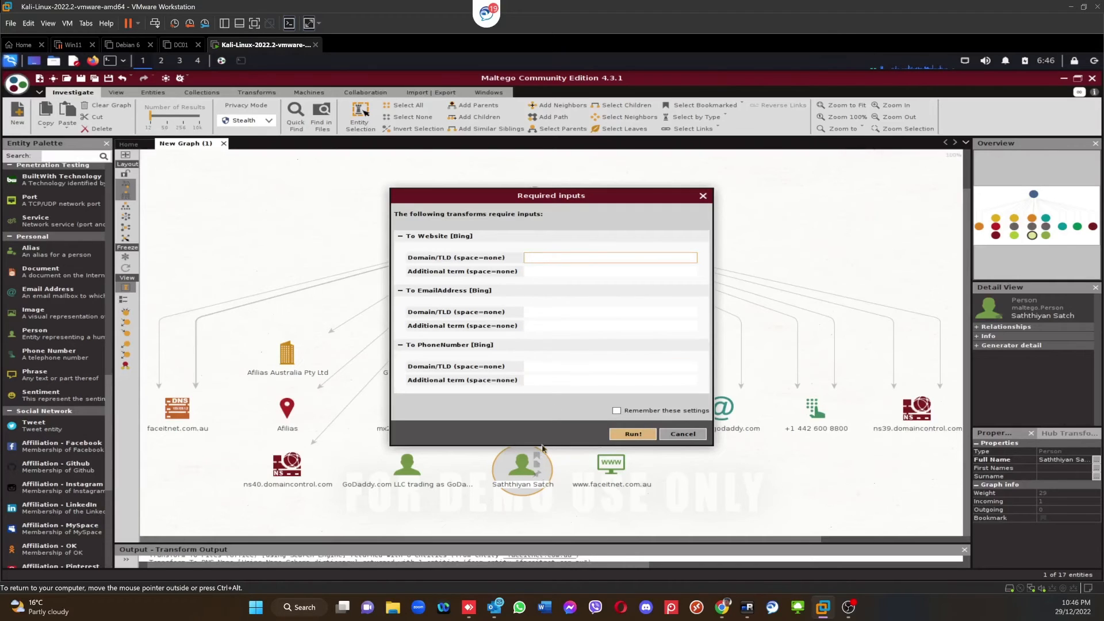
{"action": "left_click", "coordinate": [537, 368]}
{"action": "left_click", "coordinate": [551, 380]}
{"action": "left_click", "coordinate": [619, 434]}
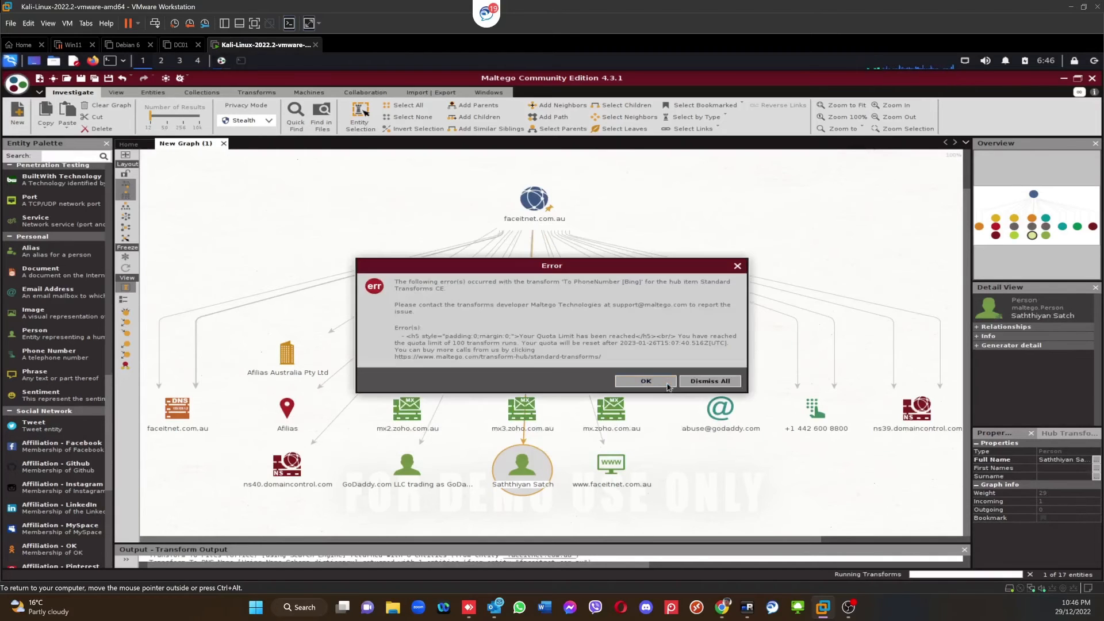
{"action": "left_click", "coordinate": [700, 384]}
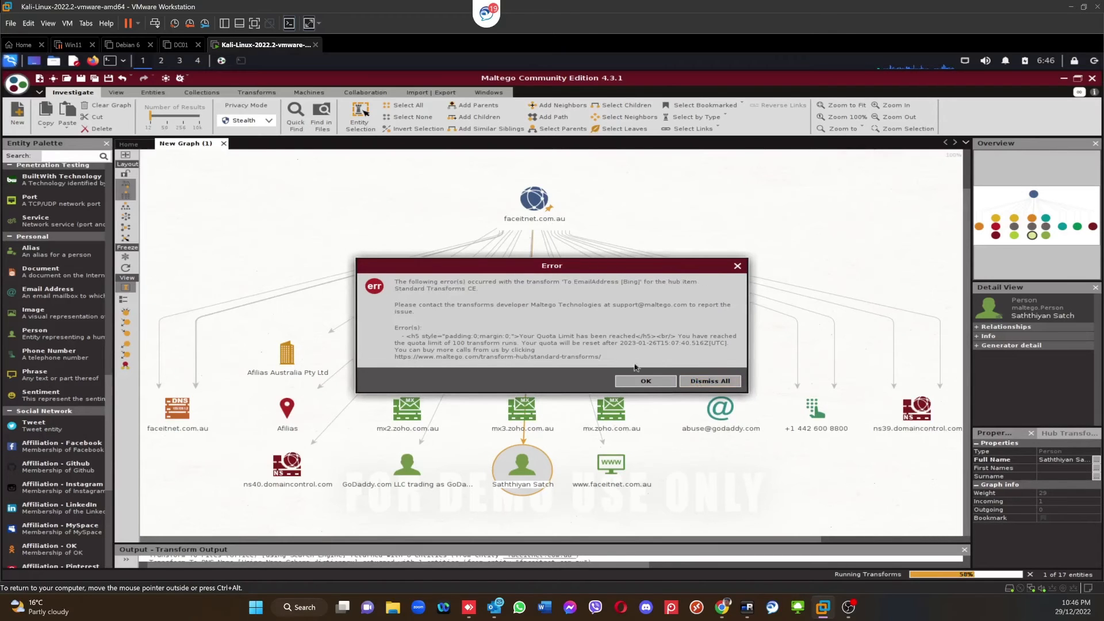
{"action": "left_click", "coordinate": [702, 382]}
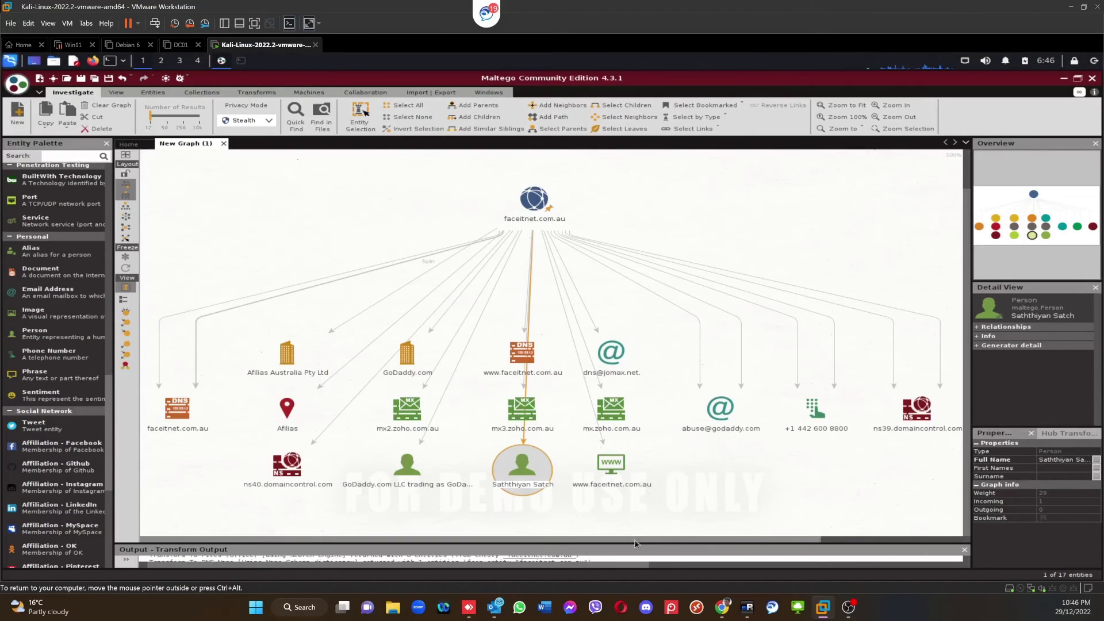
Enlarge the Transform Output pane and read the log through to its latest entries
{"action": "left_click_drag", "start_coordinate": [635, 546], "coordinate": [633, 507]}
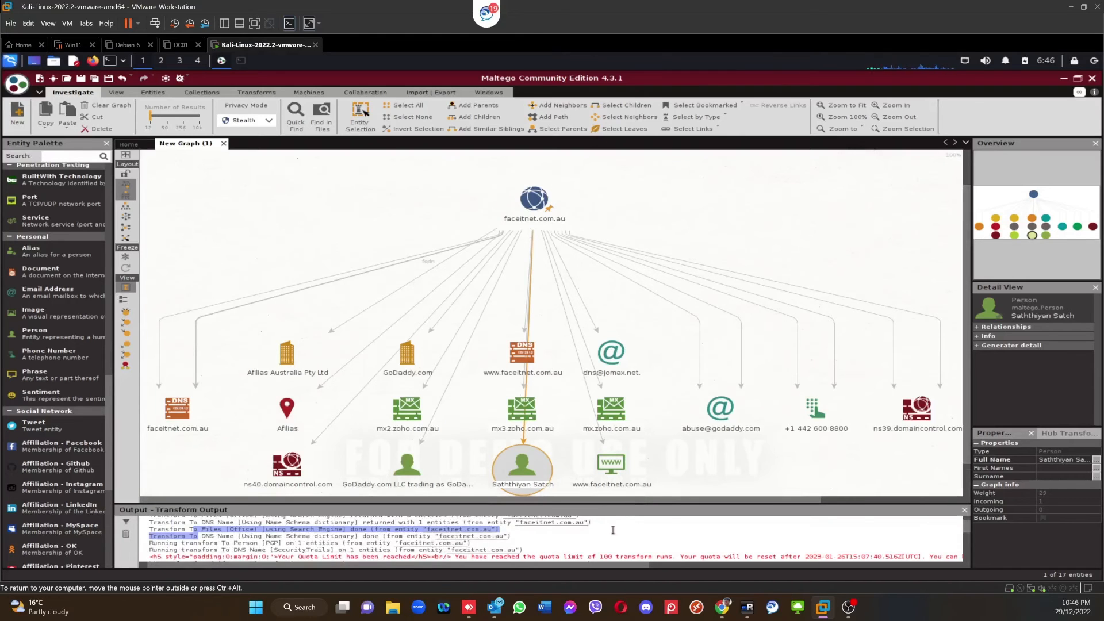
{"action": "scroll", "coordinate": [581, 552], "scroll_direction": "down", "scroll_amount": 10}
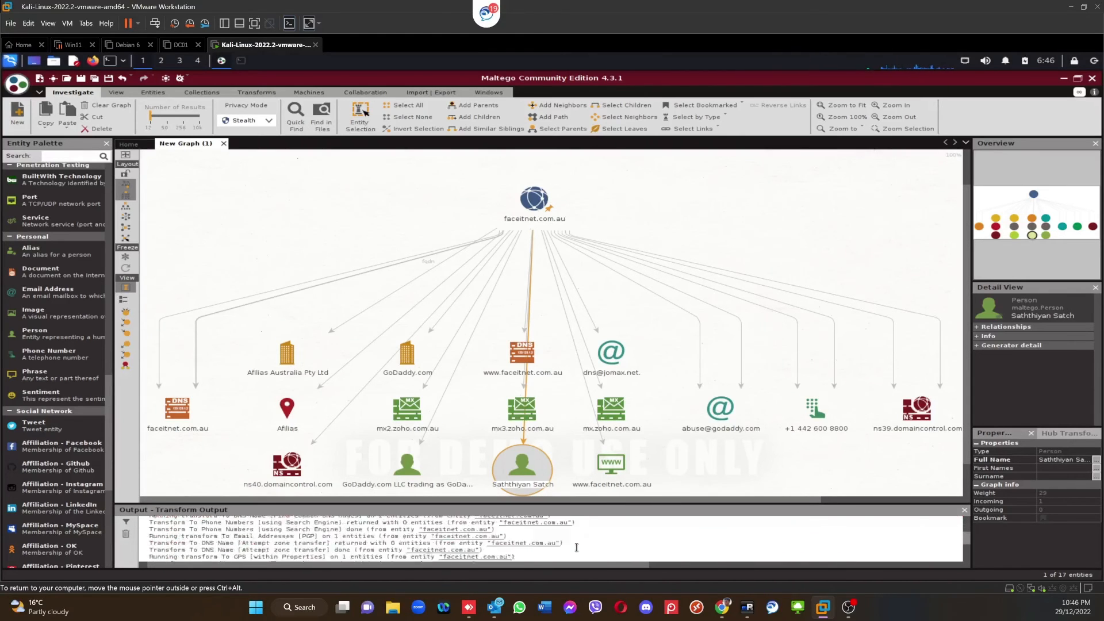
{"action": "scroll", "coordinate": [577, 547], "scroll_direction": "down", "scroll_amount": 5}
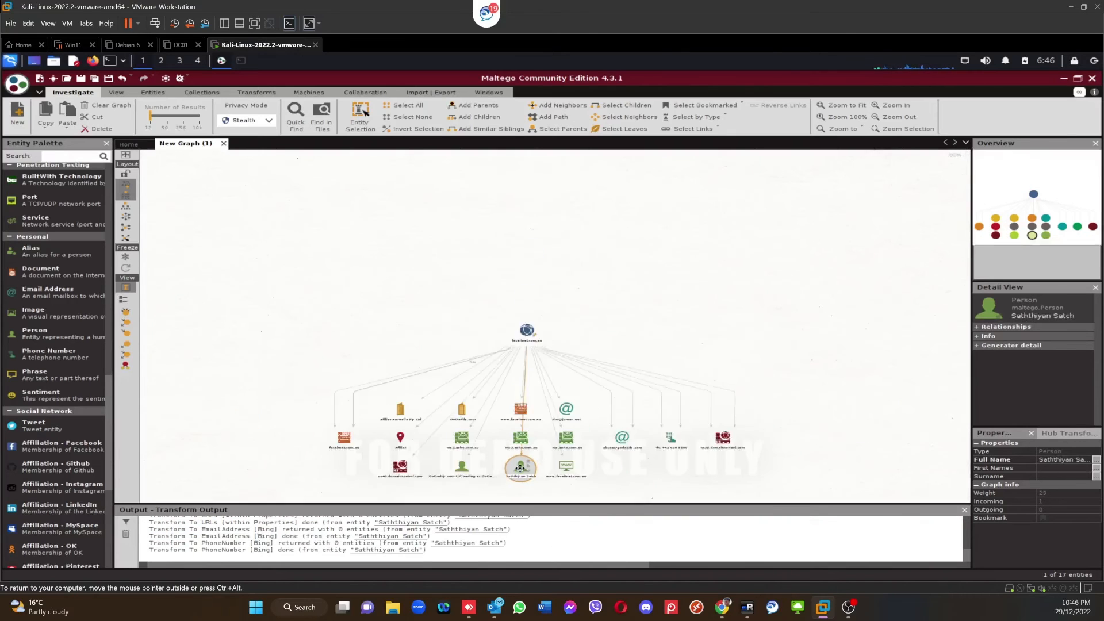
{"action": "scroll", "coordinate": [520, 468], "scroll_direction": "down", "scroll_amount": 3}
{"action": "scroll", "coordinate": [520, 468], "scroll_direction": "up", "scroll_amount": 3}
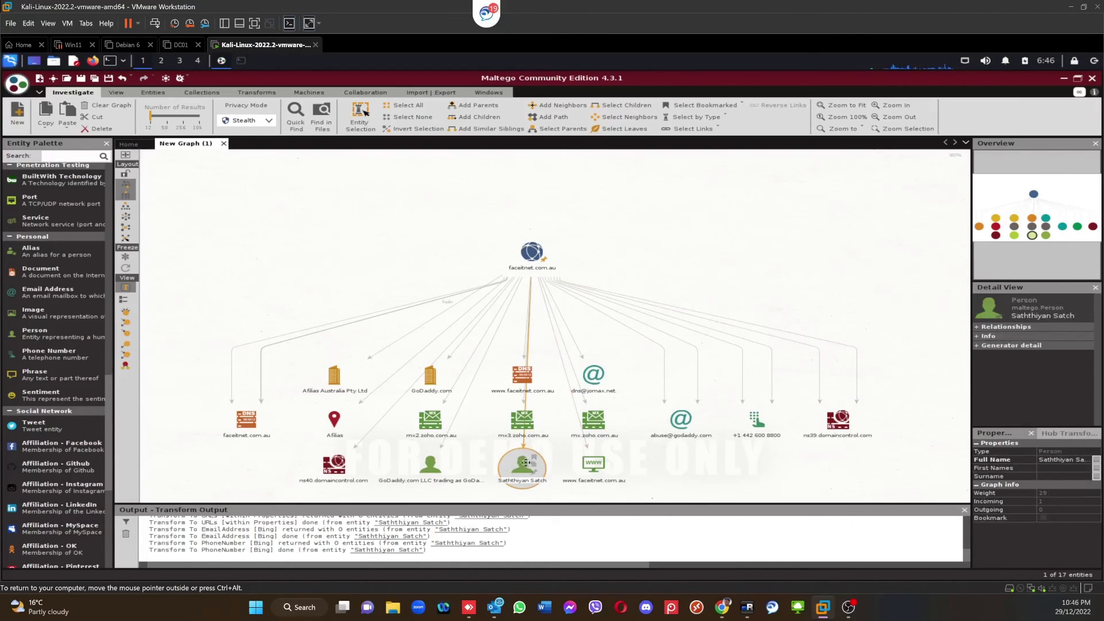
{"action": "right_click", "coordinate": [598, 469]}
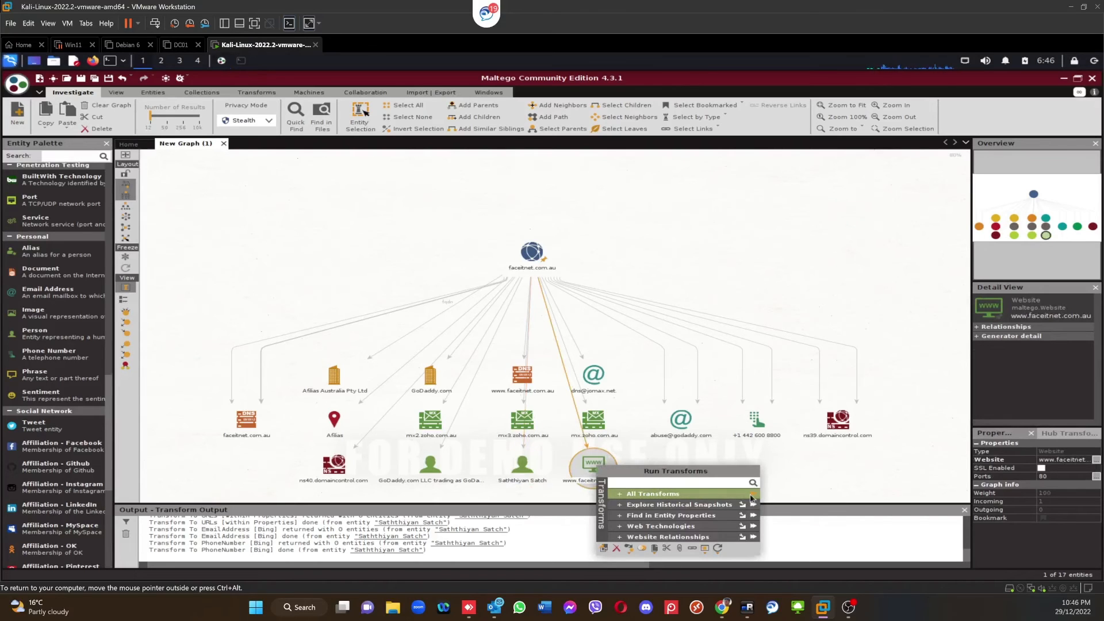
{"action": "left_click", "coordinate": [753, 495]}
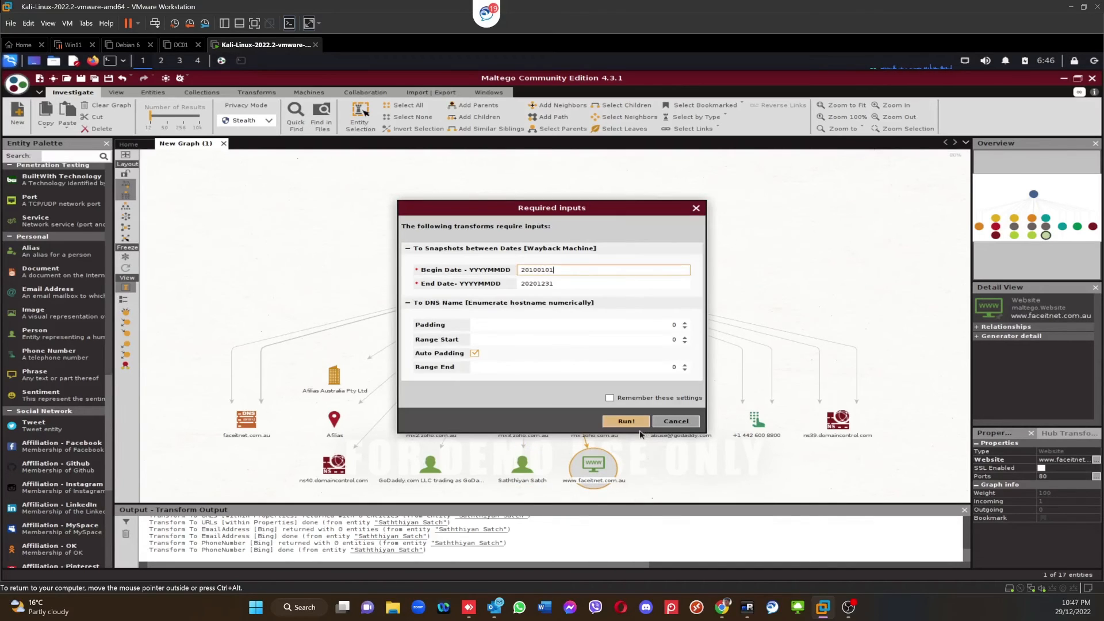
{"action": "left_click", "coordinate": [630, 423]}
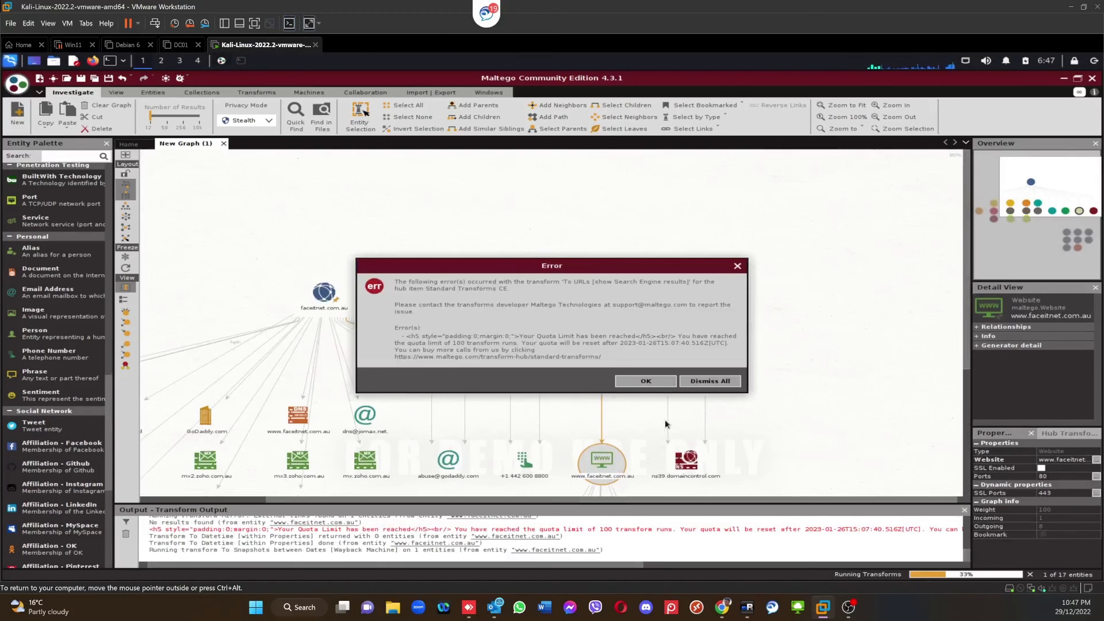
{"action": "left_click", "coordinate": [652, 387]}
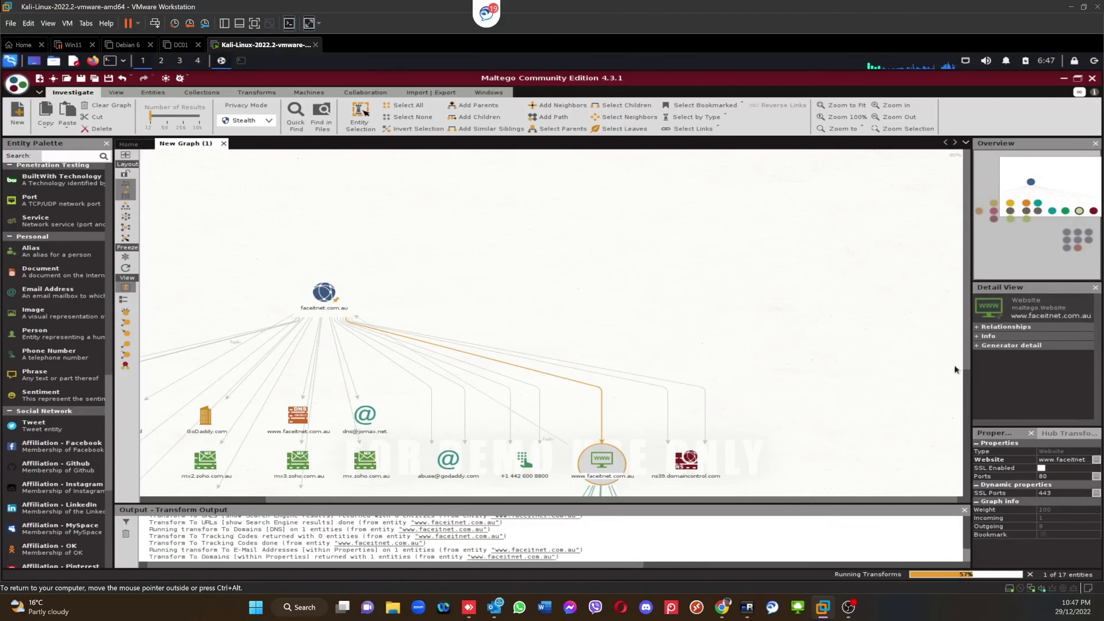
{"action": "left_click_drag", "start_coordinate": [968, 352], "coordinate": [962, 471]}
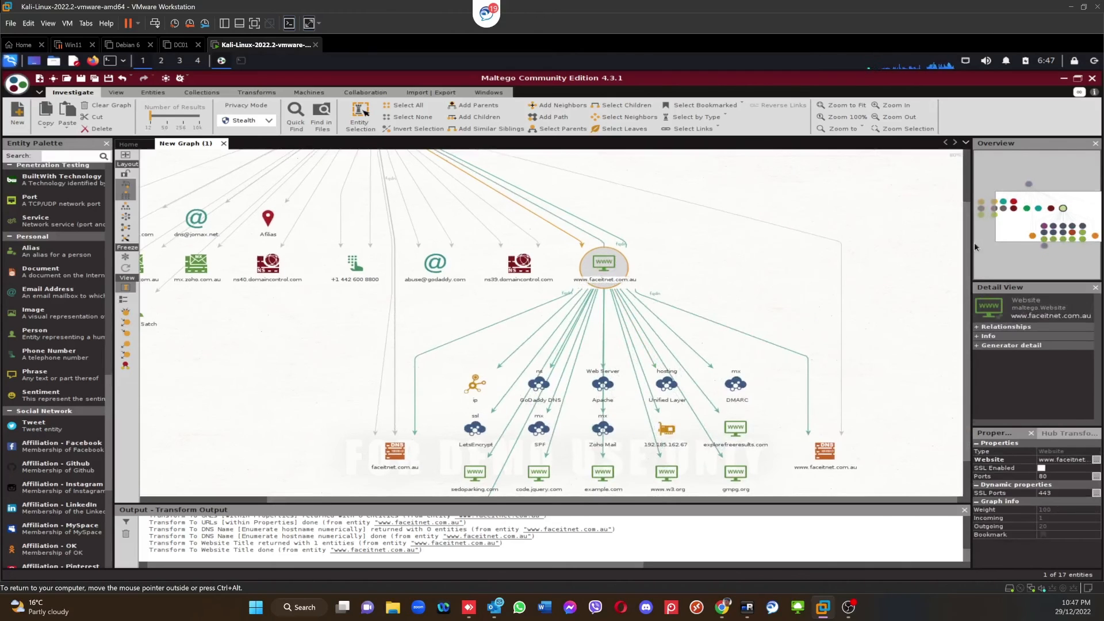
{"action": "left_click_drag", "start_coordinate": [967, 251], "coordinate": [967, 292]}
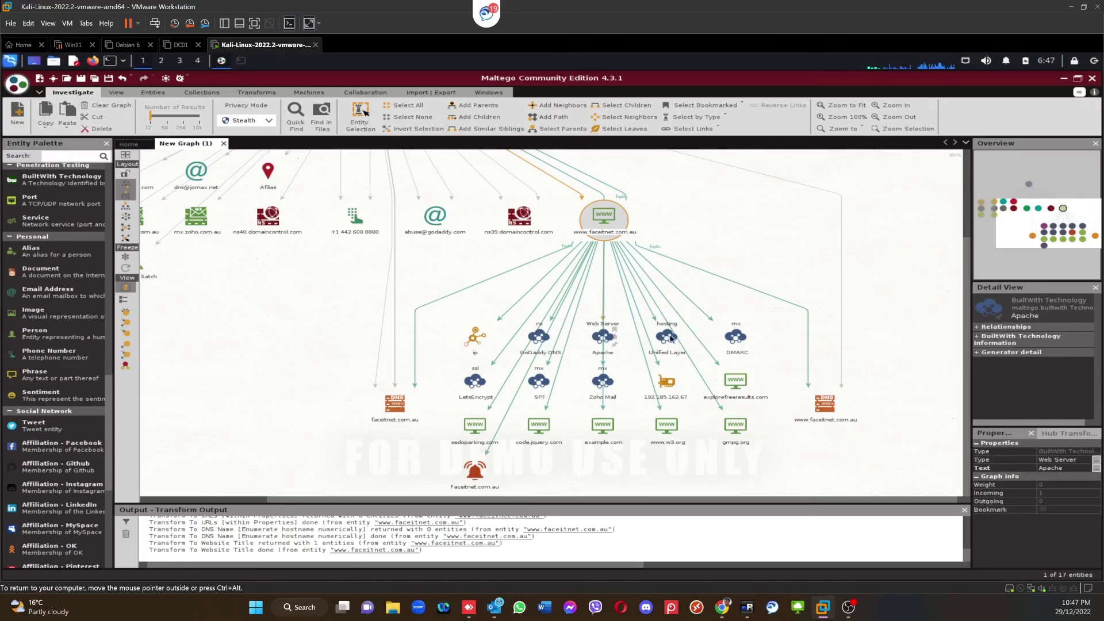
{"action": "left_click", "coordinate": [545, 347]}
{"action": "left_click", "coordinate": [685, 363]}
{"action": "left_click", "coordinate": [600, 383]}
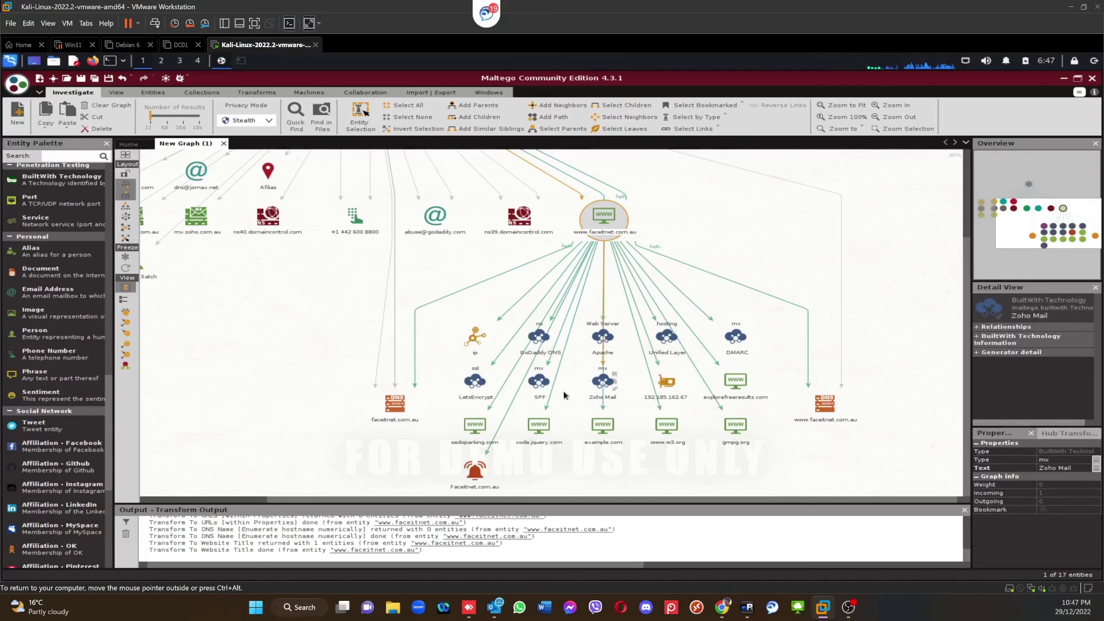
{"action": "left_click", "coordinate": [667, 384]}
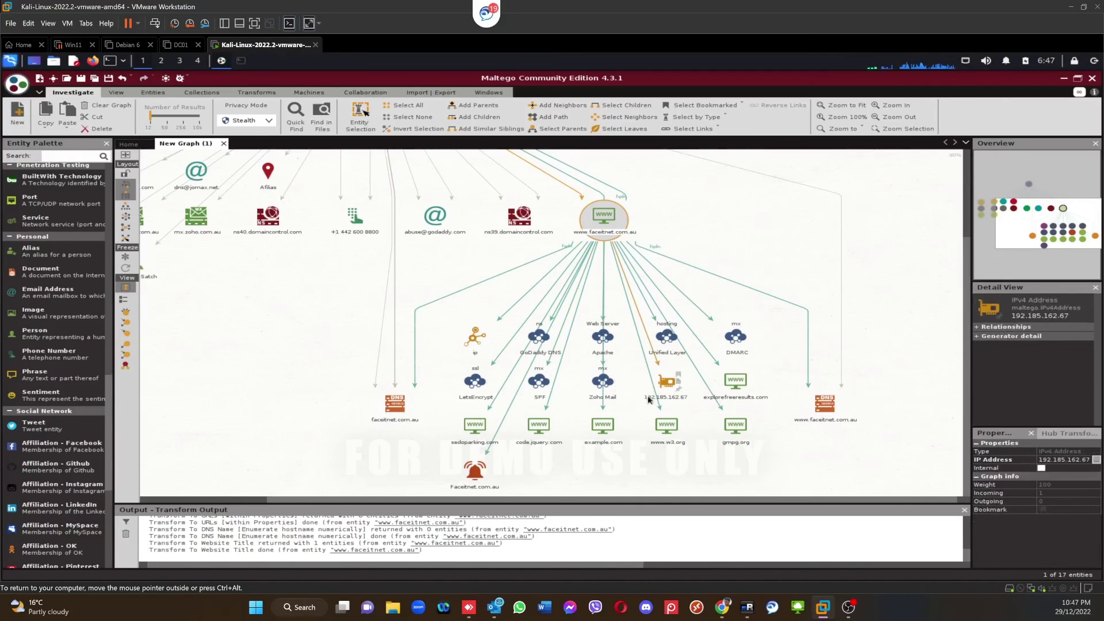
{"action": "left_click", "coordinate": [604, 425]}
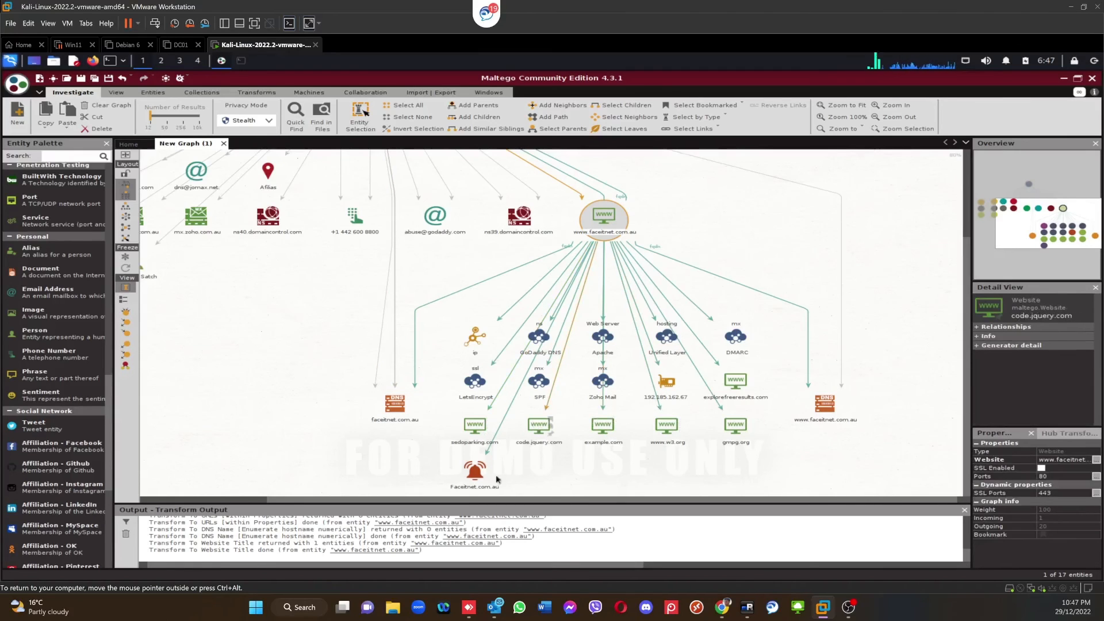
{"action": "left_click", "coordinate": [827, 403]}
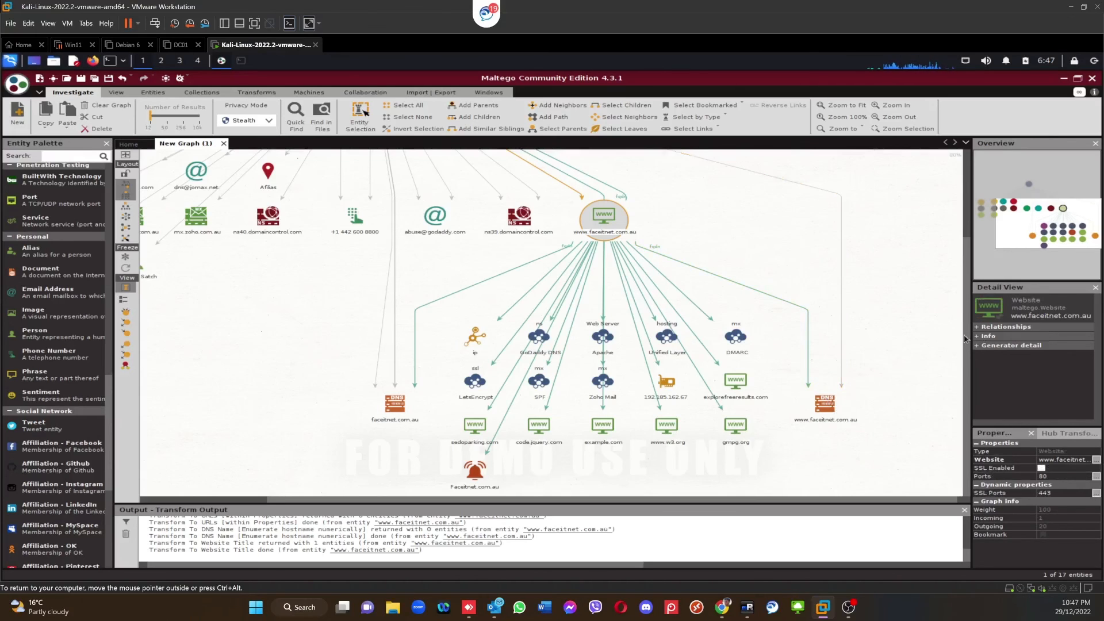
{"action": "left_click_drag", "start_coordinate": [965, 340], "coordinate": [955, 301]}
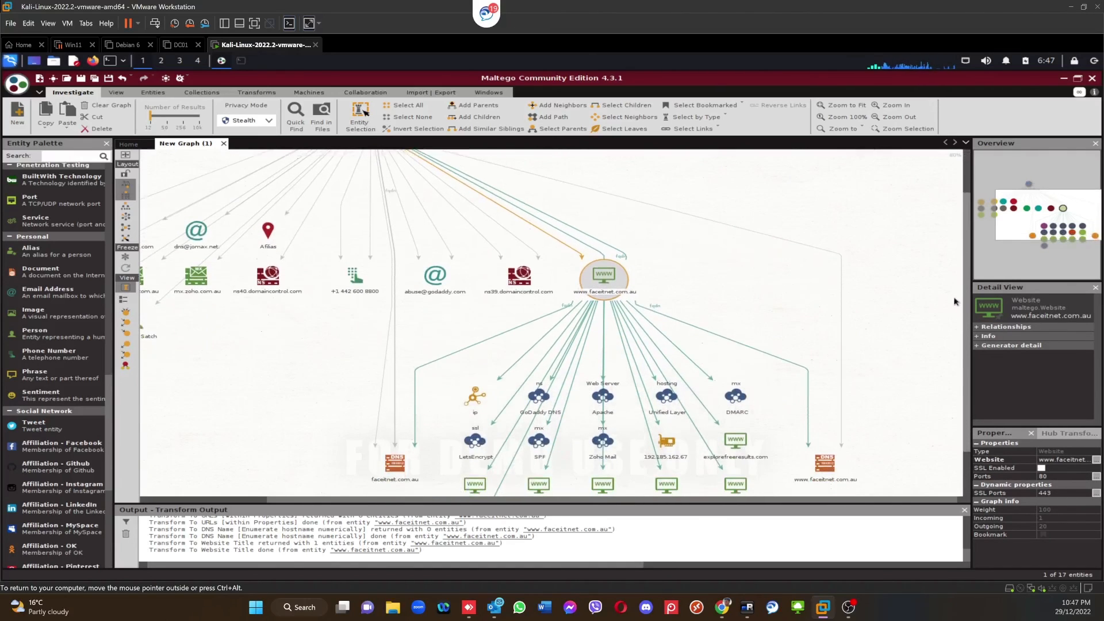